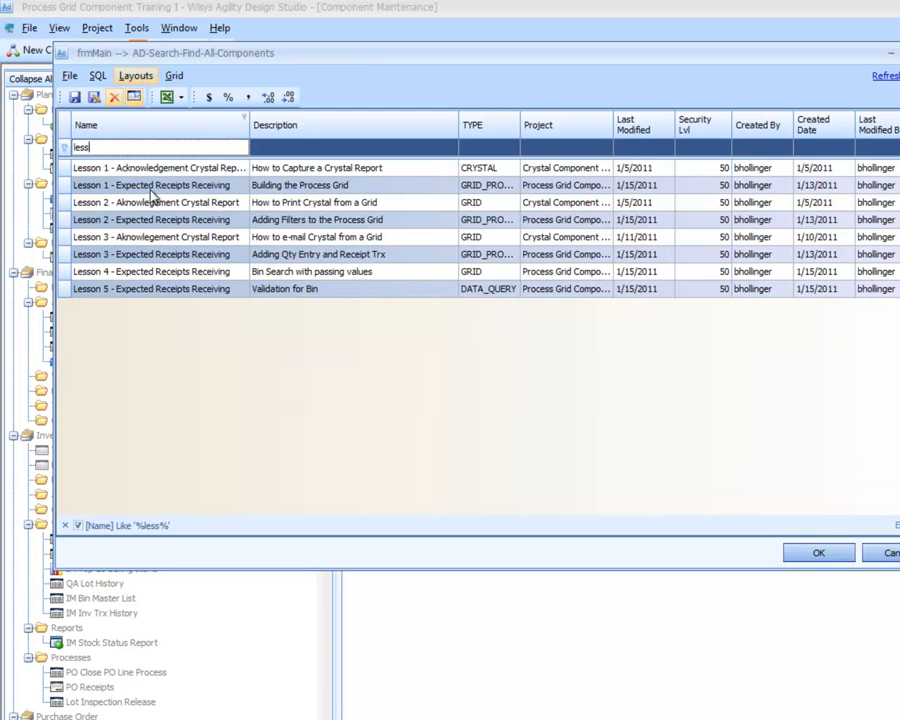
# - Choose Lesson 3 - Expected Receipts Receiving as the component to copy and name the copy Lesson 6 - Expected Receipts Receiving
pyautogui.click(177, 256)
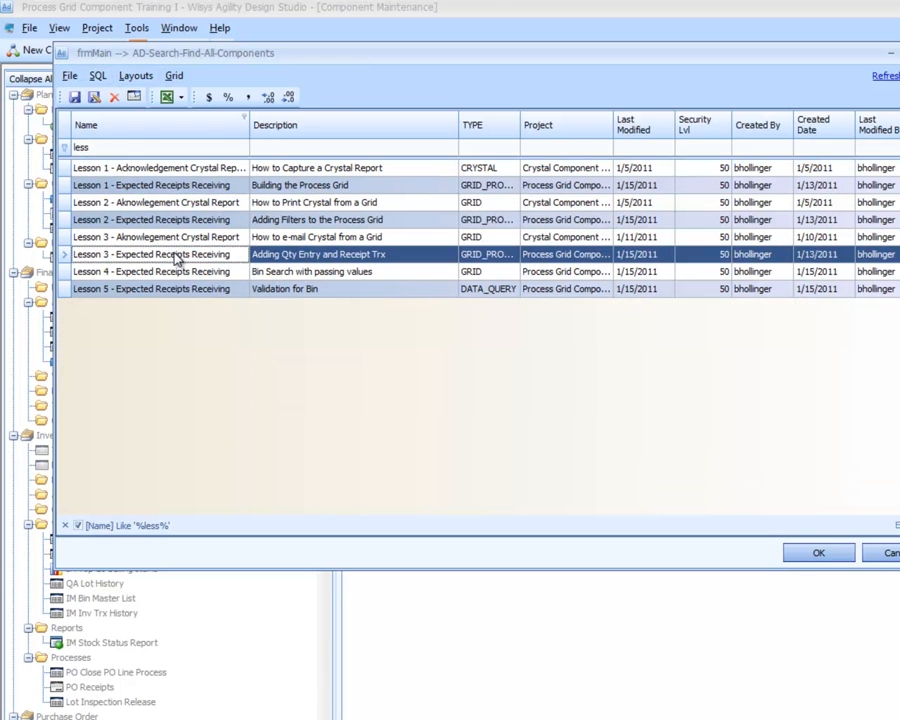
pyautogui.doubleClick(177, 256)
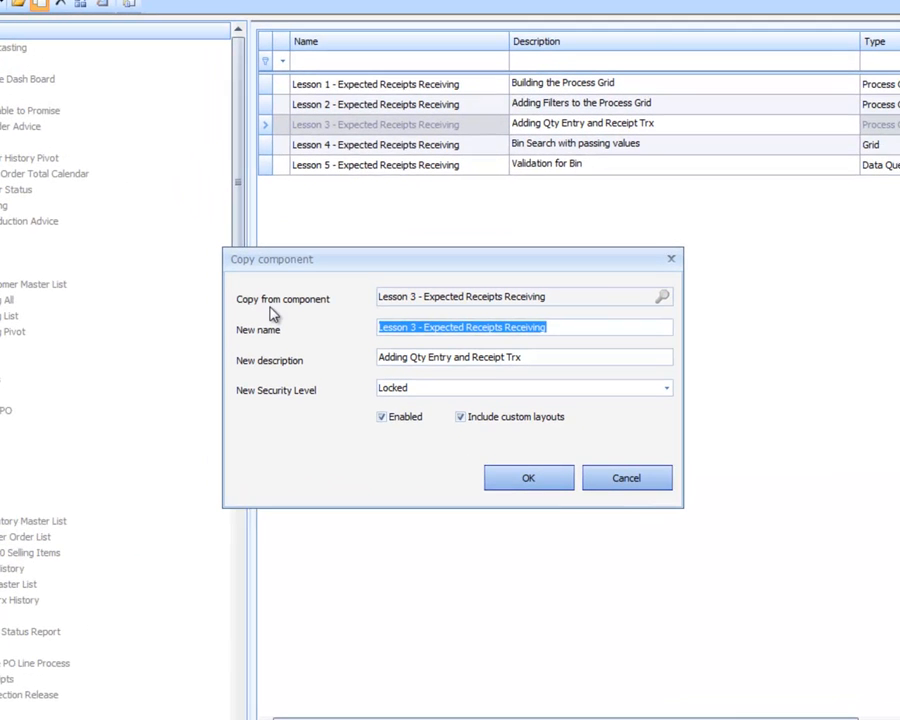
pyautogui.click(408, 330)
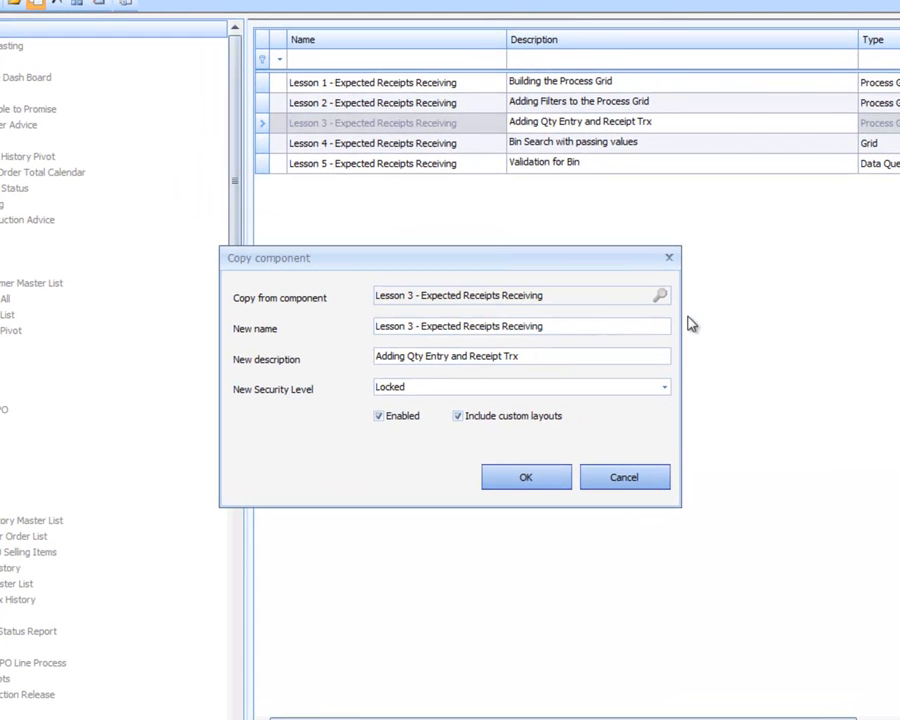
pyautogui.press('BackSpace')
pyautogui.write('6')
# - Set the new description to "Addin Bin and Lot Entry Fields" and create the copy
pyautogui.moveTo(528, 357); pyautogui.dragTo(315, 361)
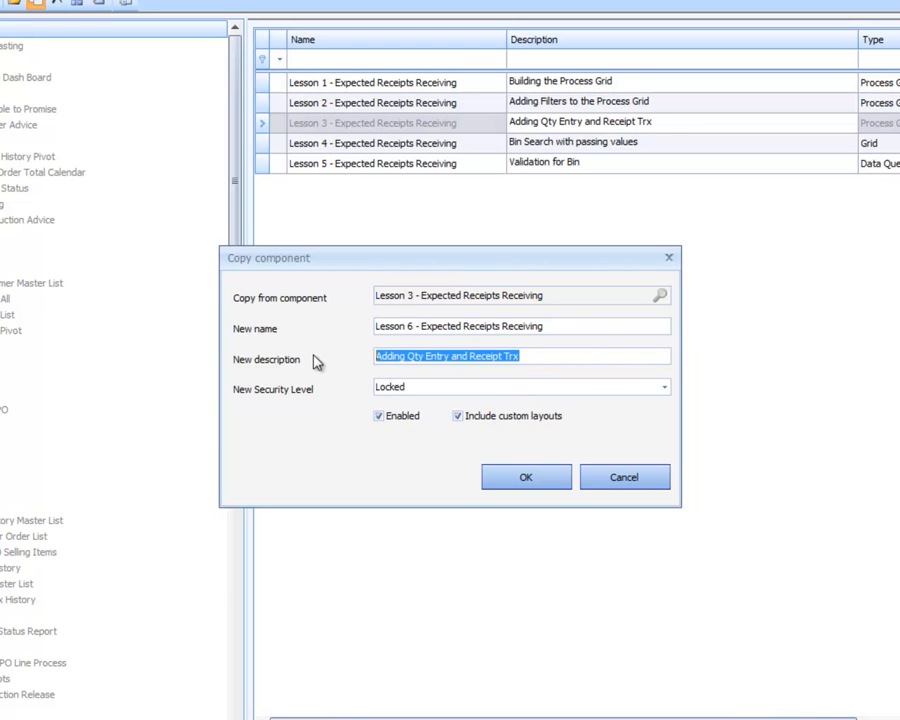
pyautogui.write('Add')
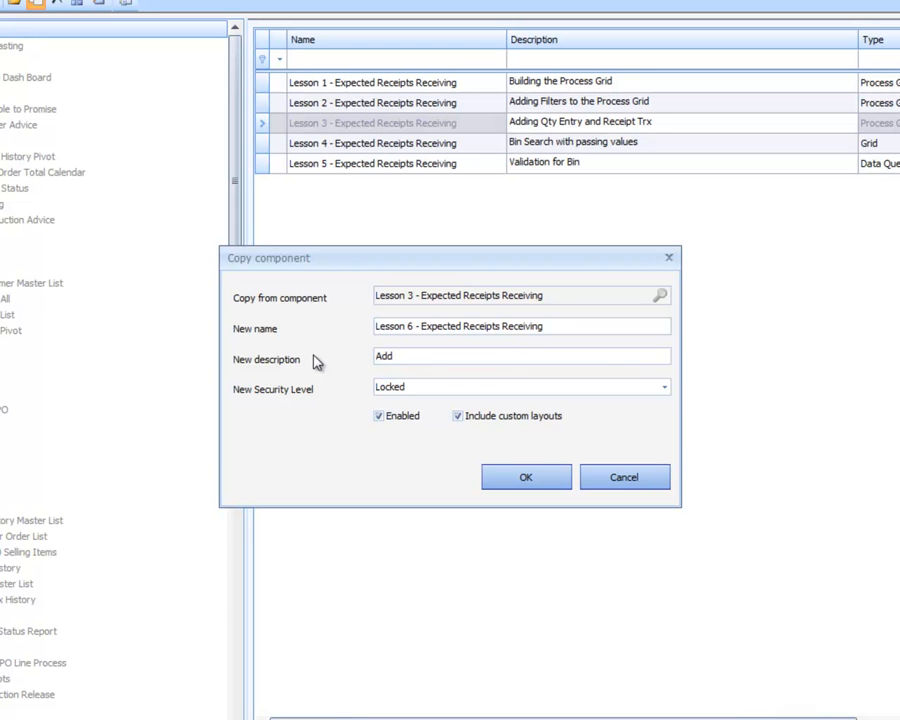
pyautogui.write('in Bin and Lot Entry Fields')
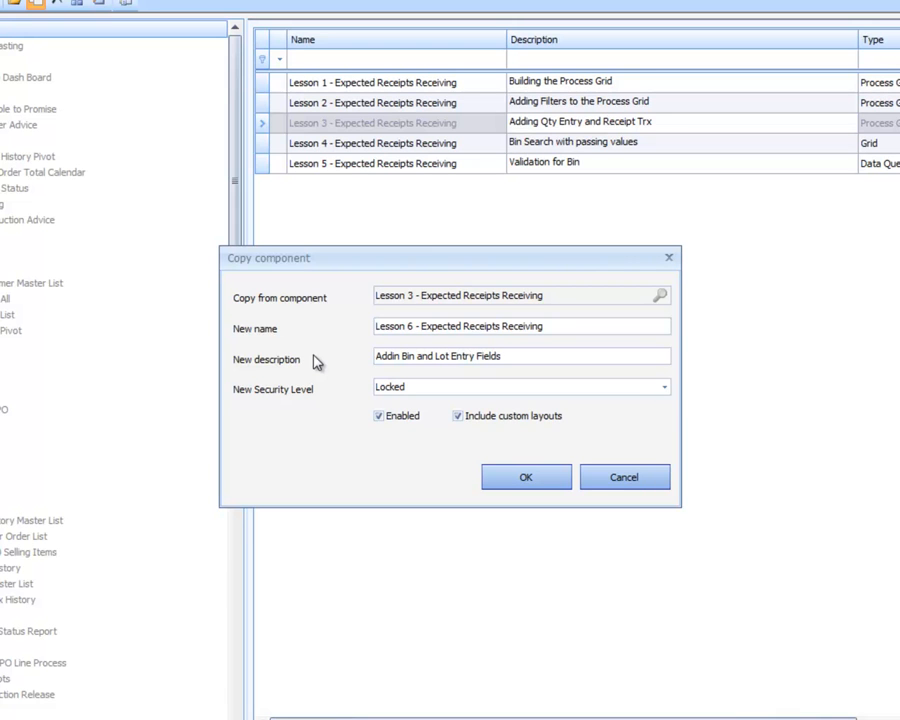
pyautogui.click(522, 486)
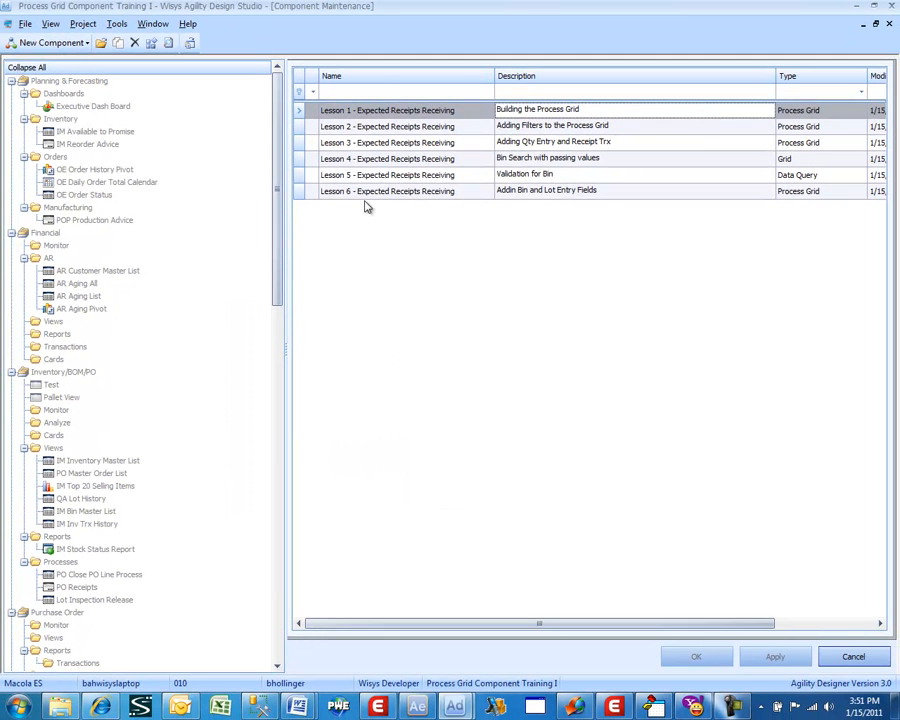
# - Open the Lesson 6 - Expected Receipts Receiving component and go to its SQL statement
pyautogui.click(350, 190)
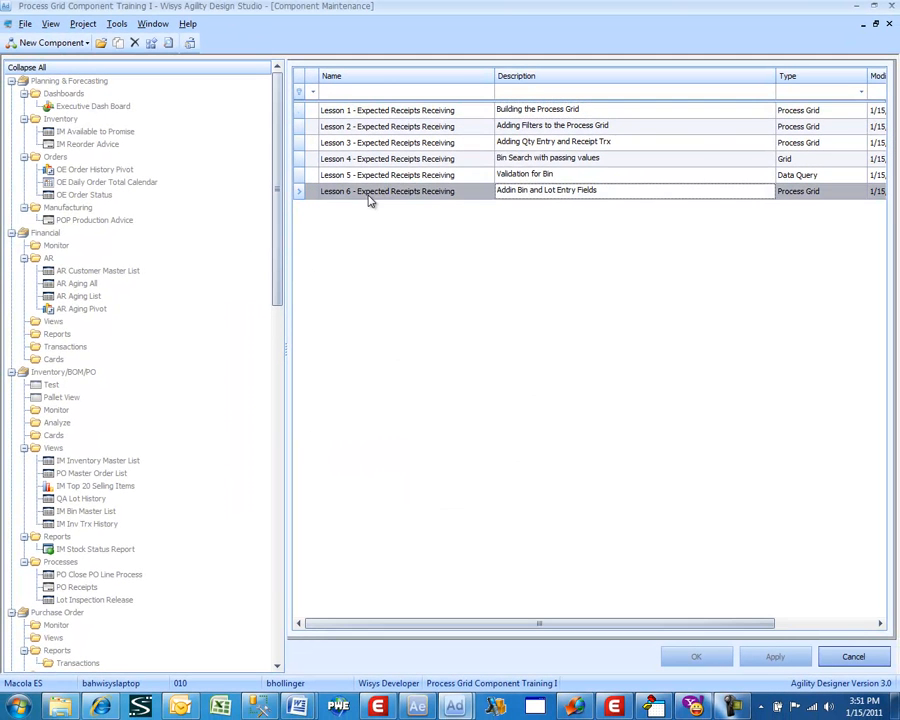
pyautogui.doubleClick(369, 196)
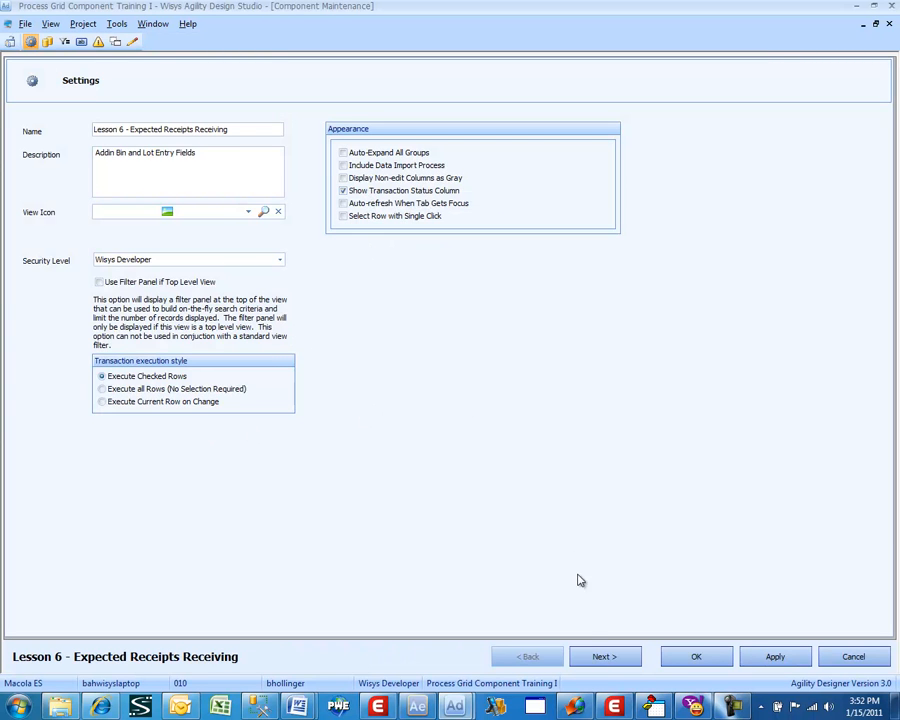
pyautogui.click(601, 659)
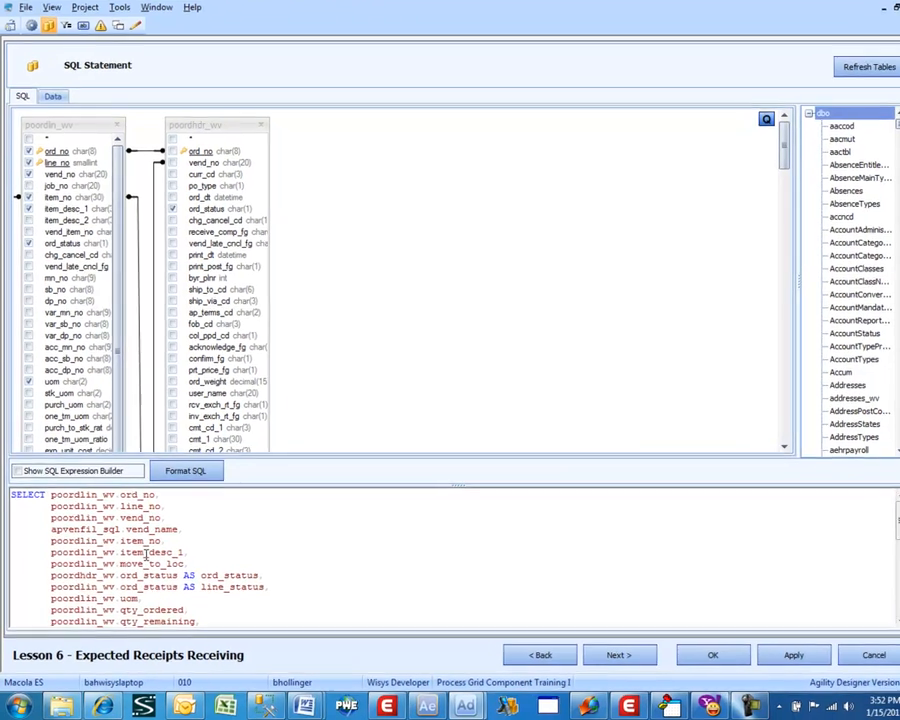
# - Add the blank columns ' ' as Bin and ' ' as Lot after 0.0 AS Received in the SELECT list
pyautogui.scroll(-6, 141, 568)
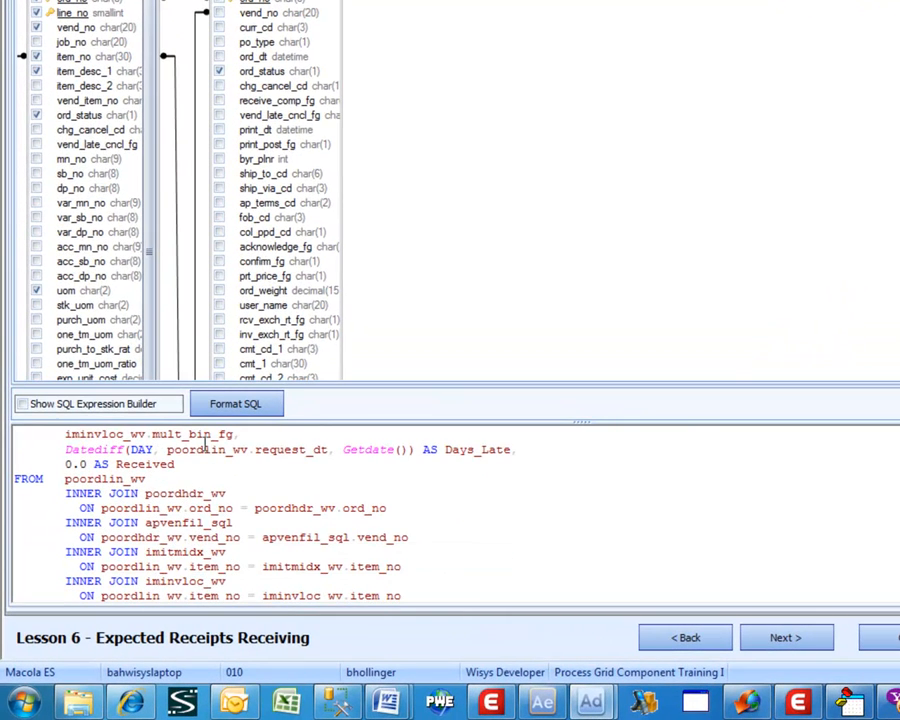
pyautogui.click(223, 464)
pyautogui.write(", ' ' as Bin, ' ' as Lot")
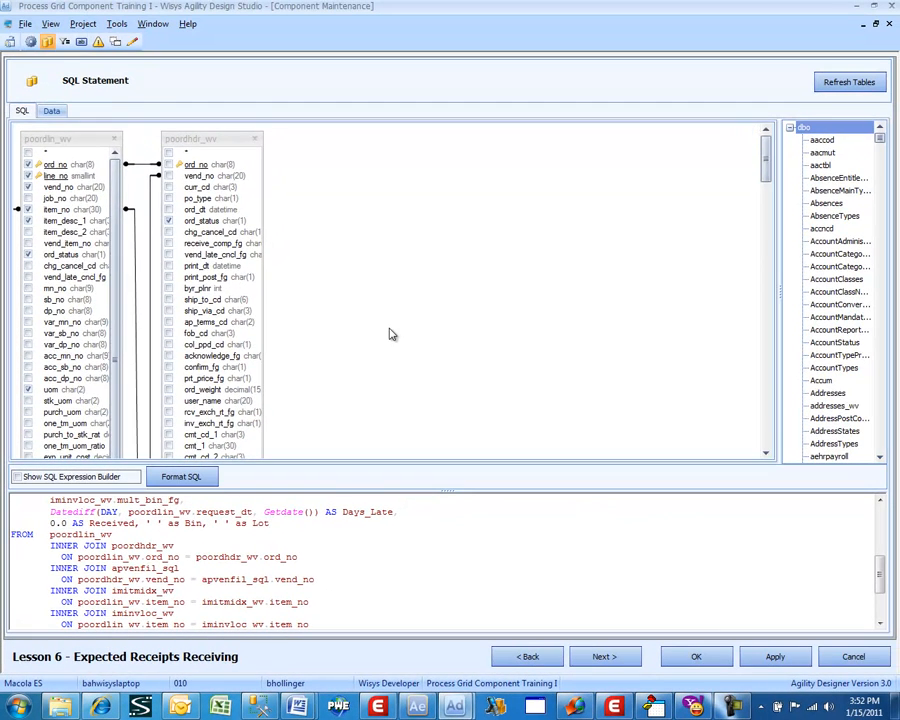
pyautogui.click(391, 334)
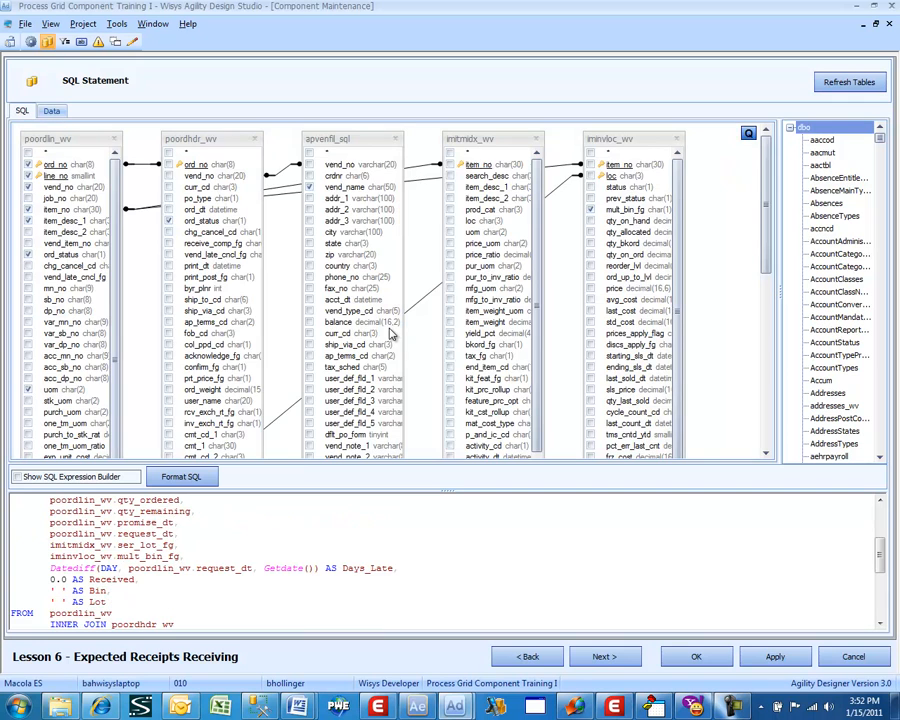
pyautogui.click(52, 111)
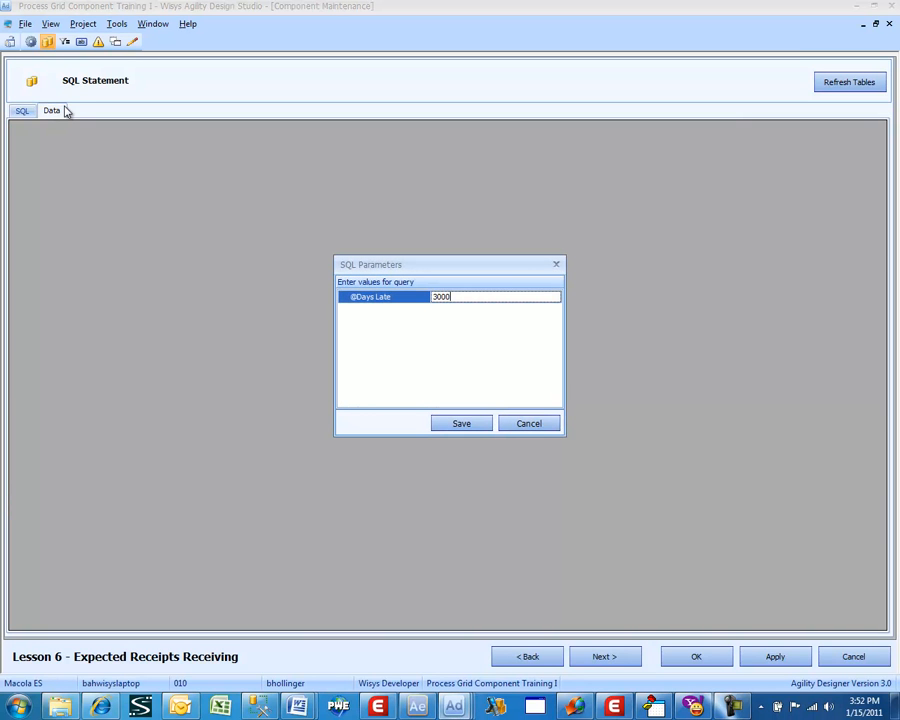
pyautogui.press('Return')
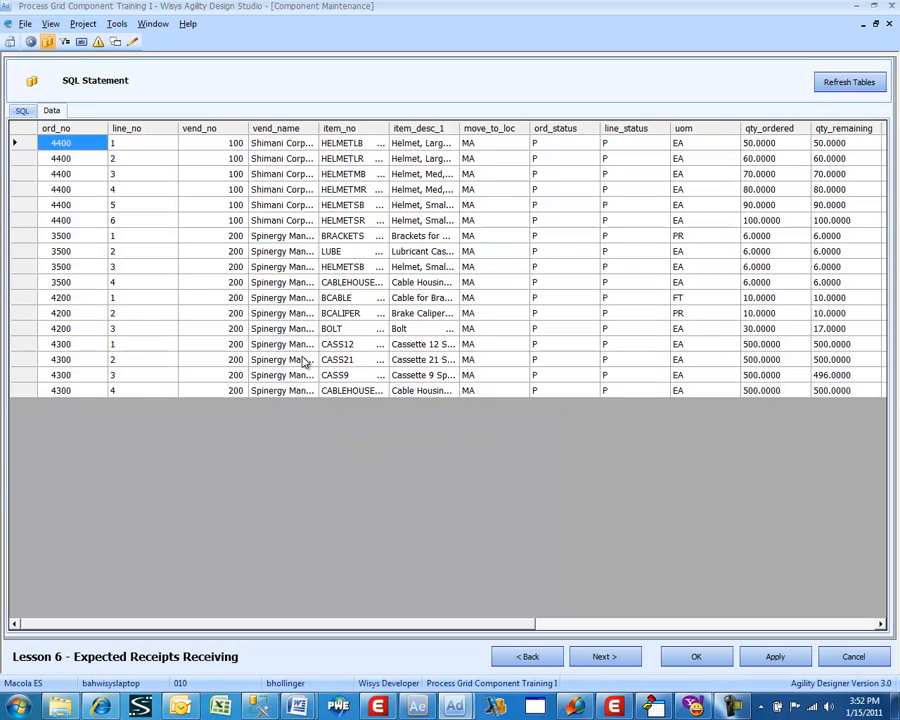
pyautogui.click(699, 252)
pyautogui.press('Right')
pyautogui.press('Right')
pyautogui.press('Right')
pyautogui.press('Right')
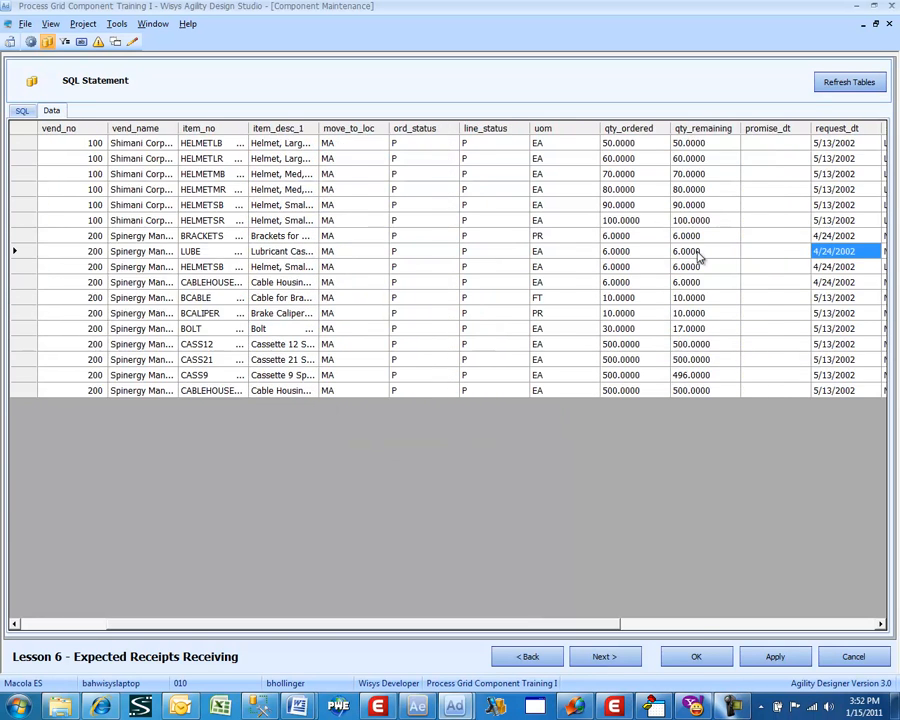
pyautogui.press('Right')
pyautogui.press('Right')
pyautogui.press('Right')
pyautogui.press('Right')
pyautogui.press('Right')
pyautogui.press('Right')
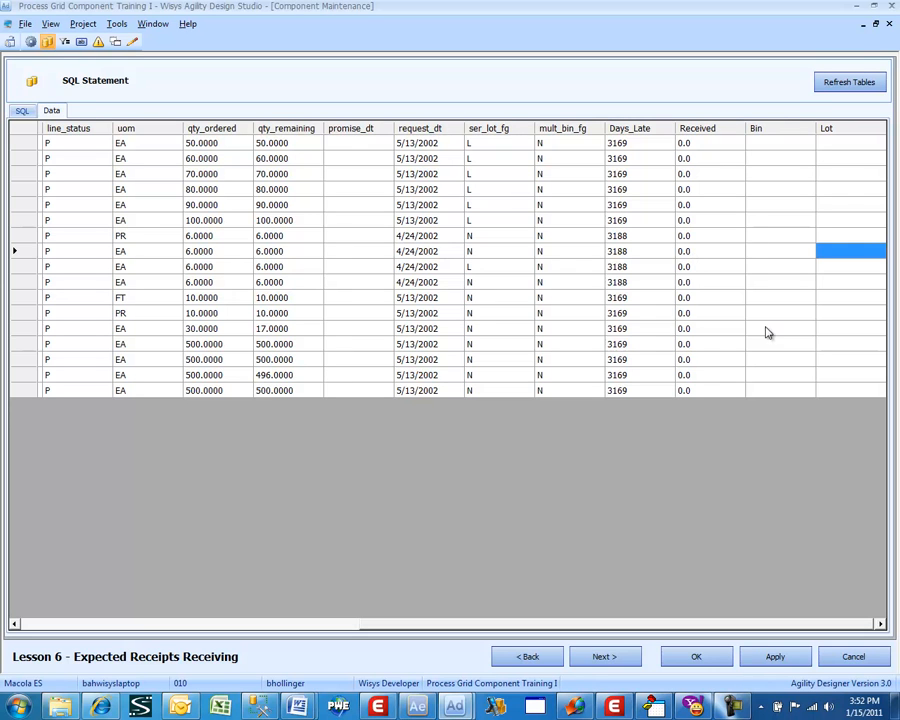
# - Open the PO Receipt button's transaction definition and display the object properties of its PO Receipt detail transaction
pyautogui.click(21, 110)
pyautogui.click(606, 655)
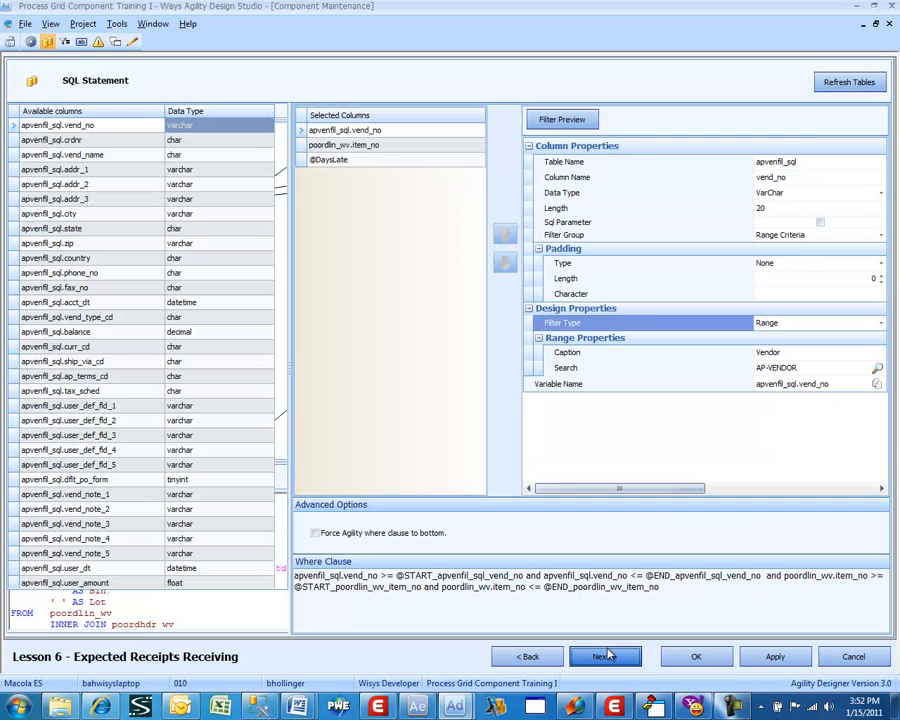
pyautogui.click(604, 655)
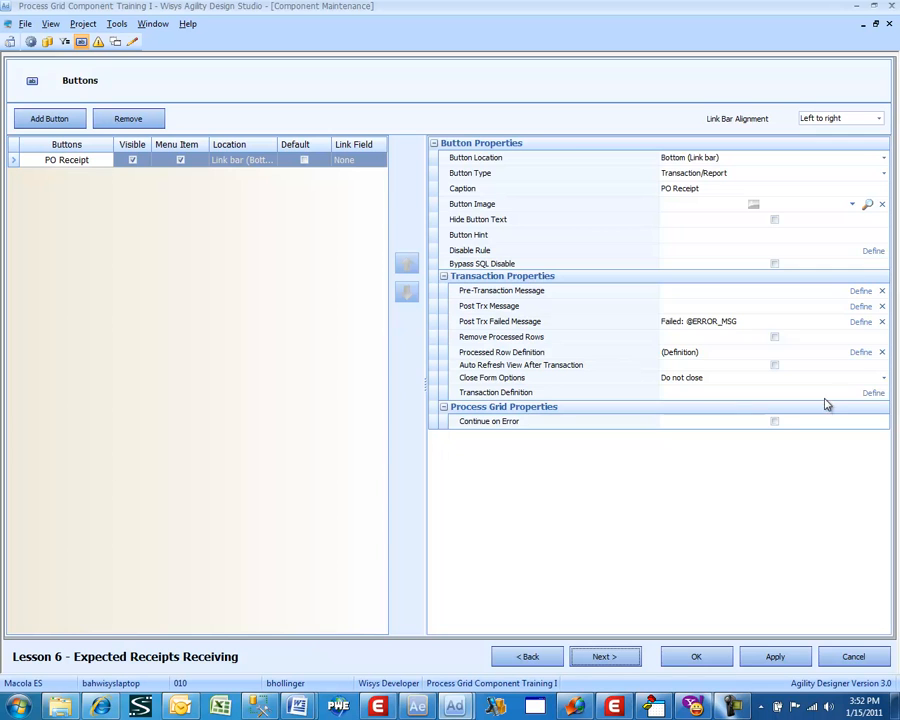
pyautogui.click(870, 395)
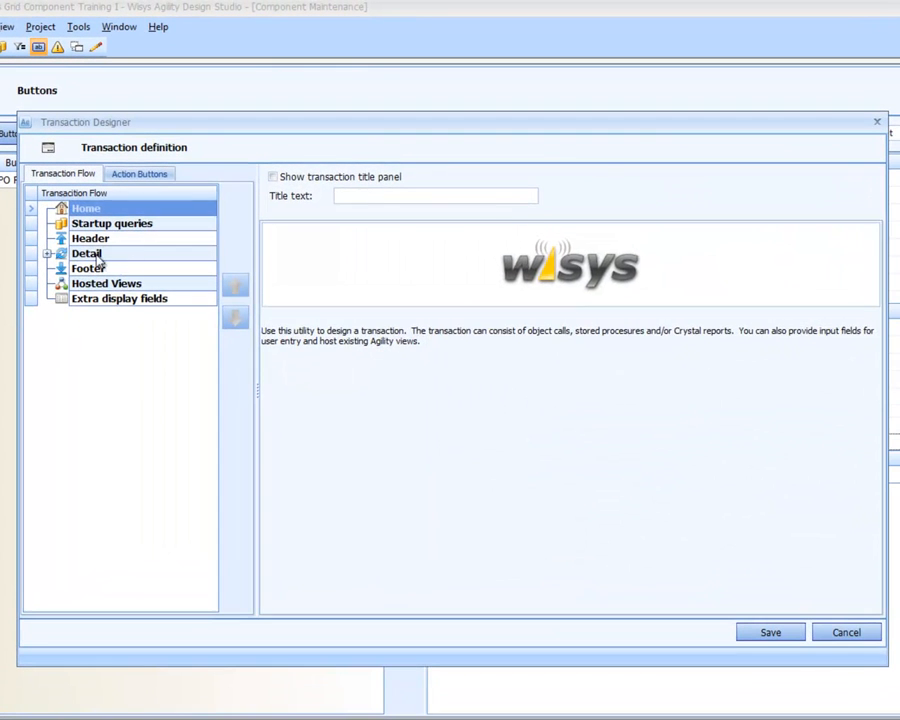
pyautogui.doubleClick(90, 254)
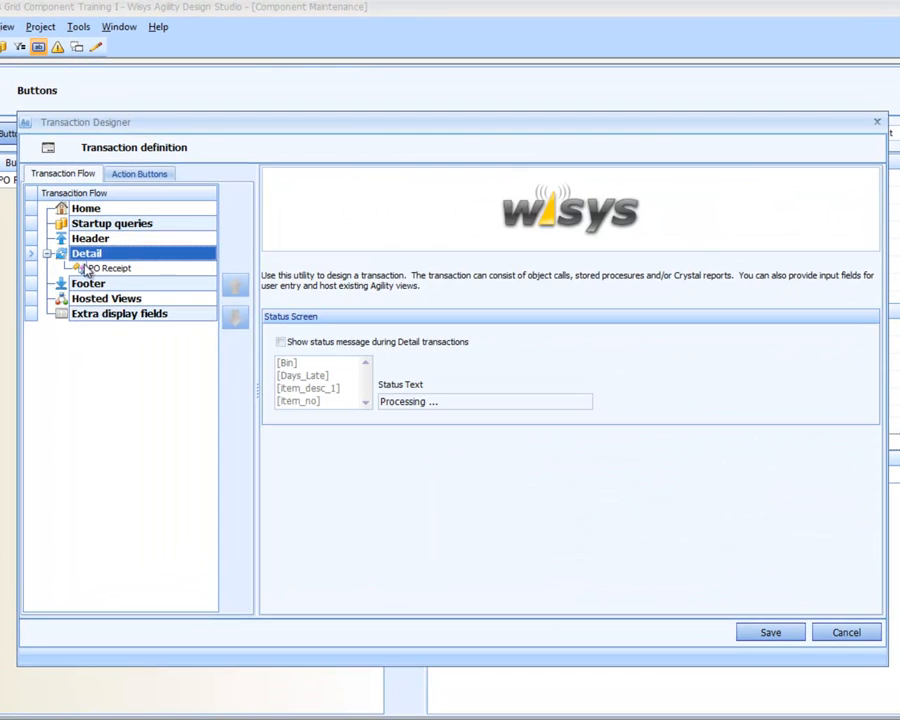
pyautogui.click(108, 268)
pyautogui.click(388, 176)
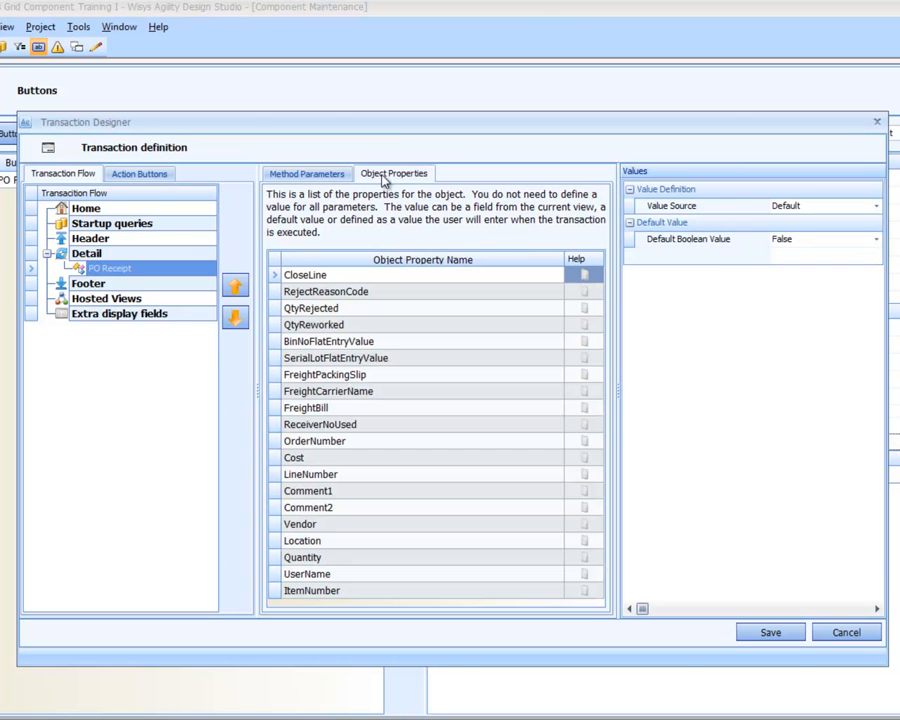
# - Set BinNoFlatEntryValue to take its value from the view's Bin column
pyautogui.click(366, 343)
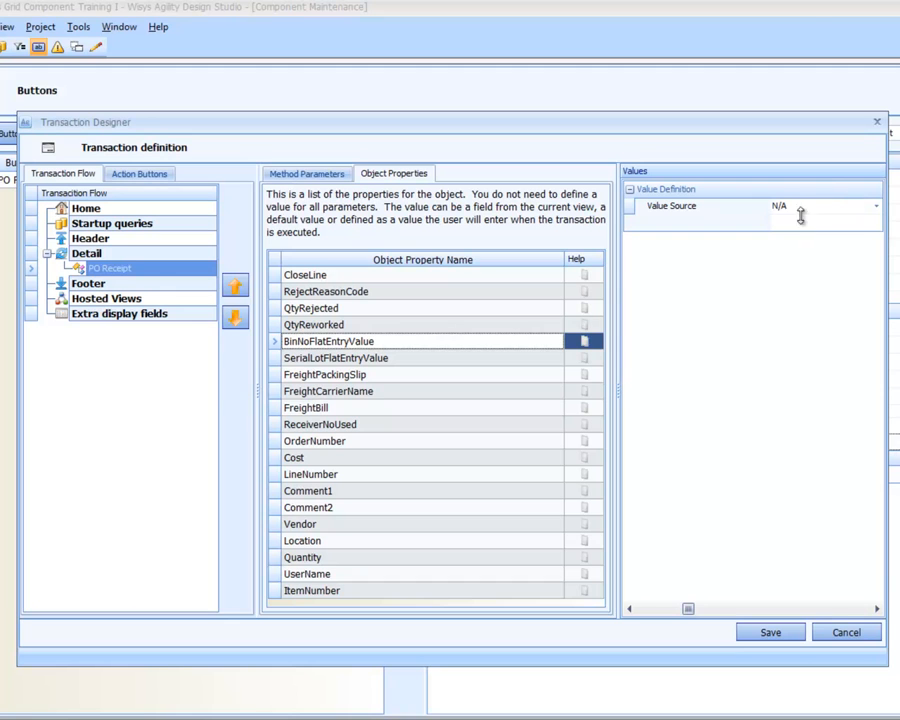
pyautogui.click(808, 207)
pyautogui.click(808, 222)
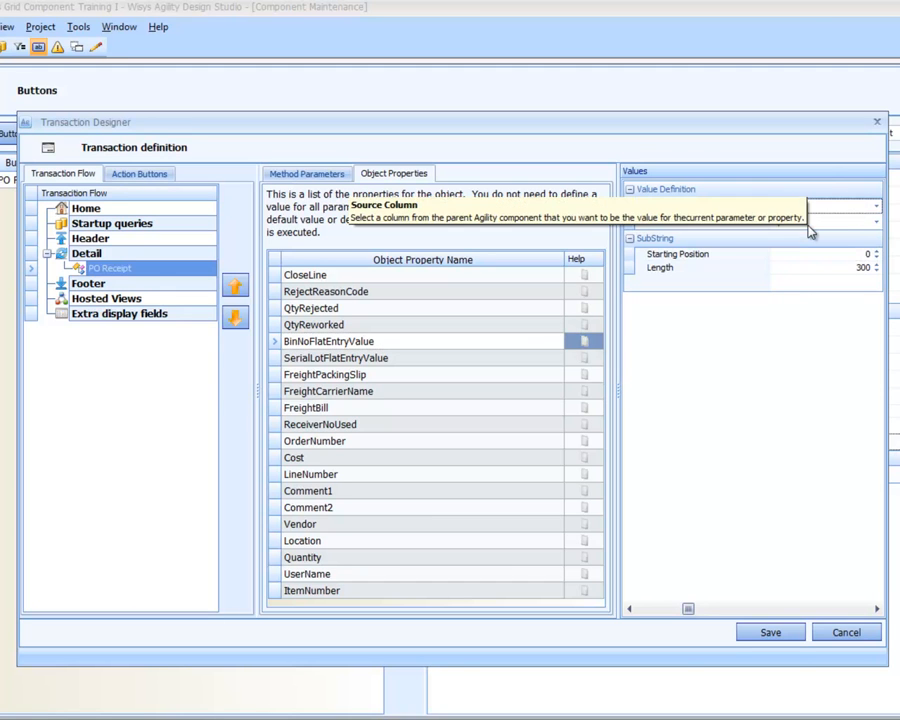
pyautogui.click(810, 226)
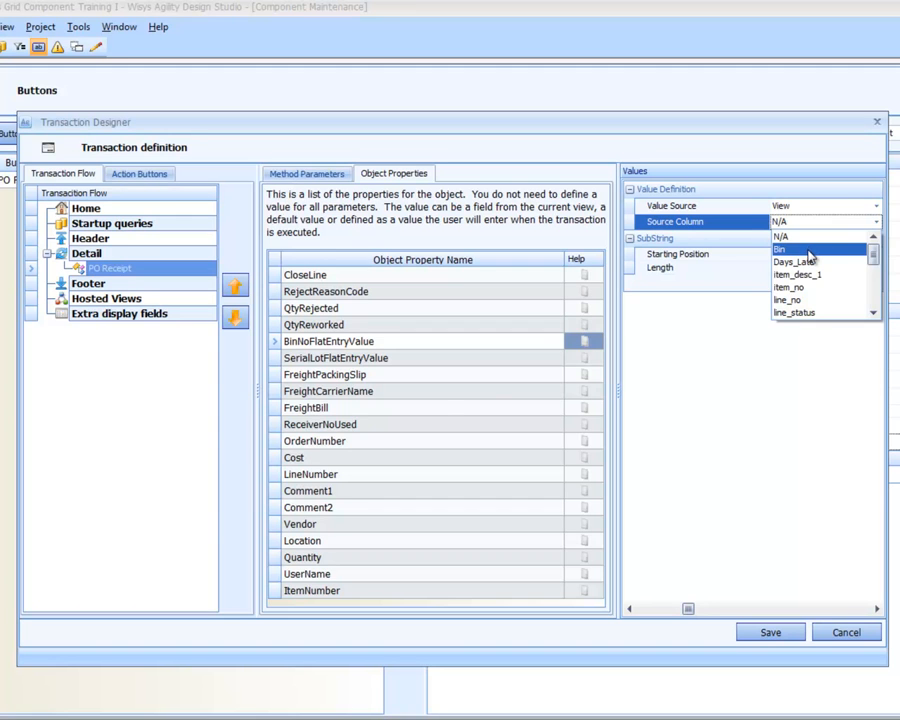
pyautogui.click(810, 252)
# - Set SerialLotFlatEntryValue to take its value from the view's Lot column
pyautogui.click(352, 362)
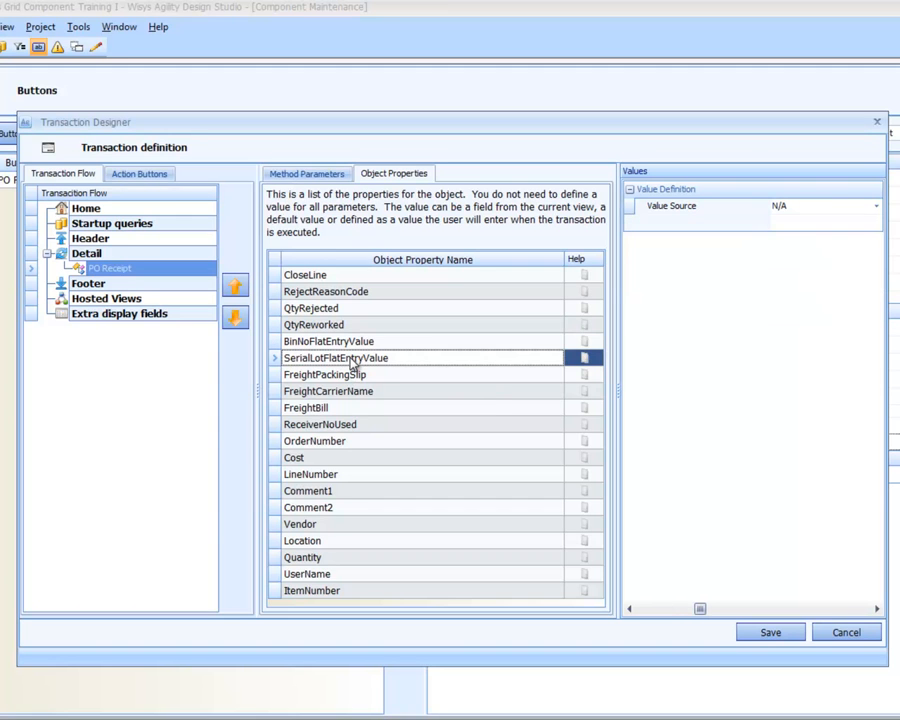
pyautogui.click(795, 207)
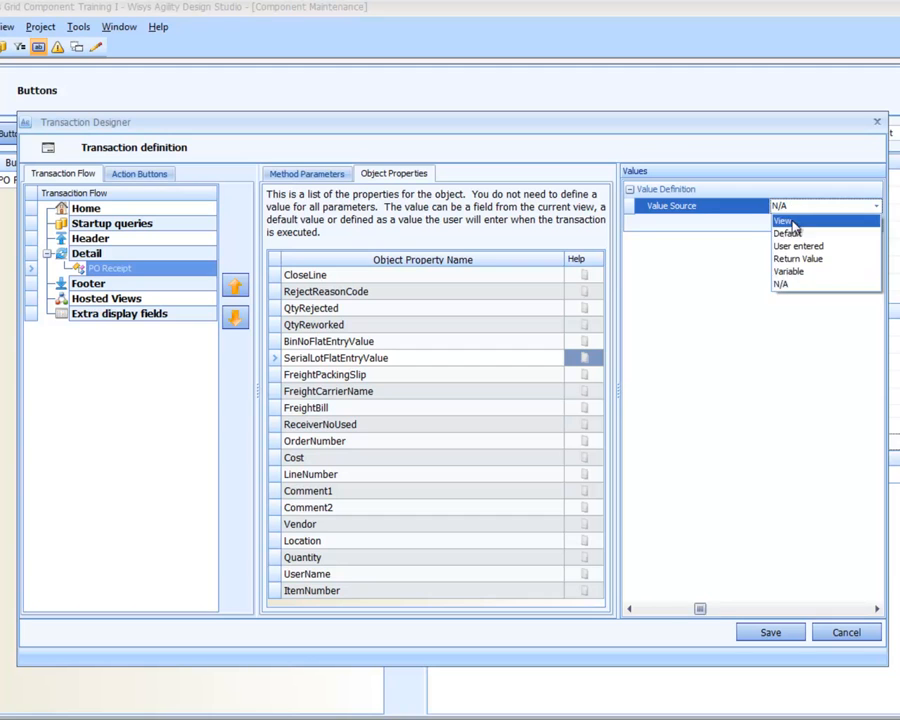
pyautogui.click(790, 221)
pyautogui.click(793, 222)
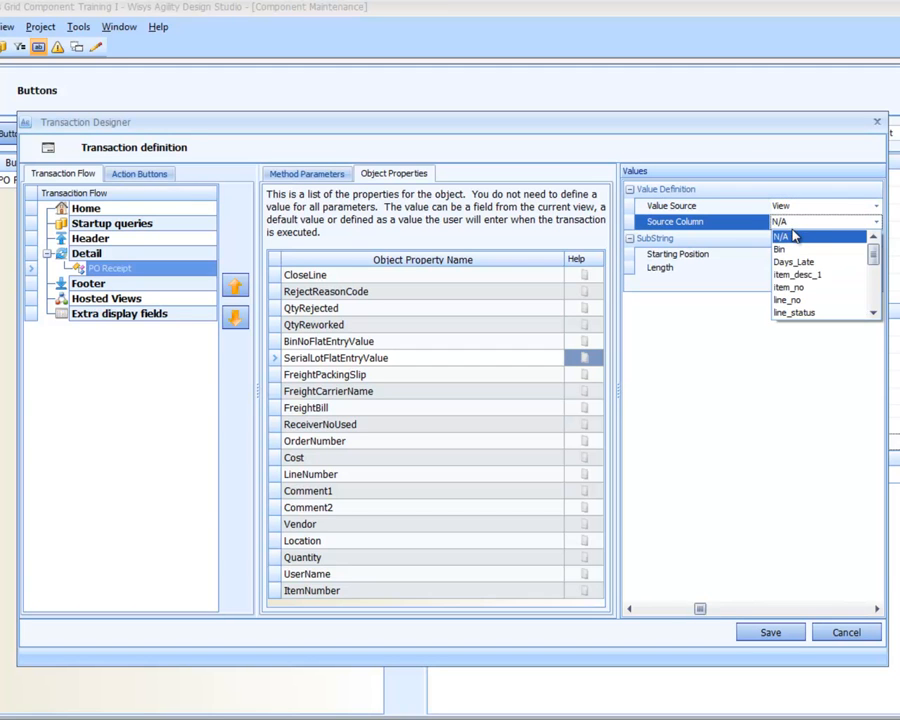
pyautogui.write('l')
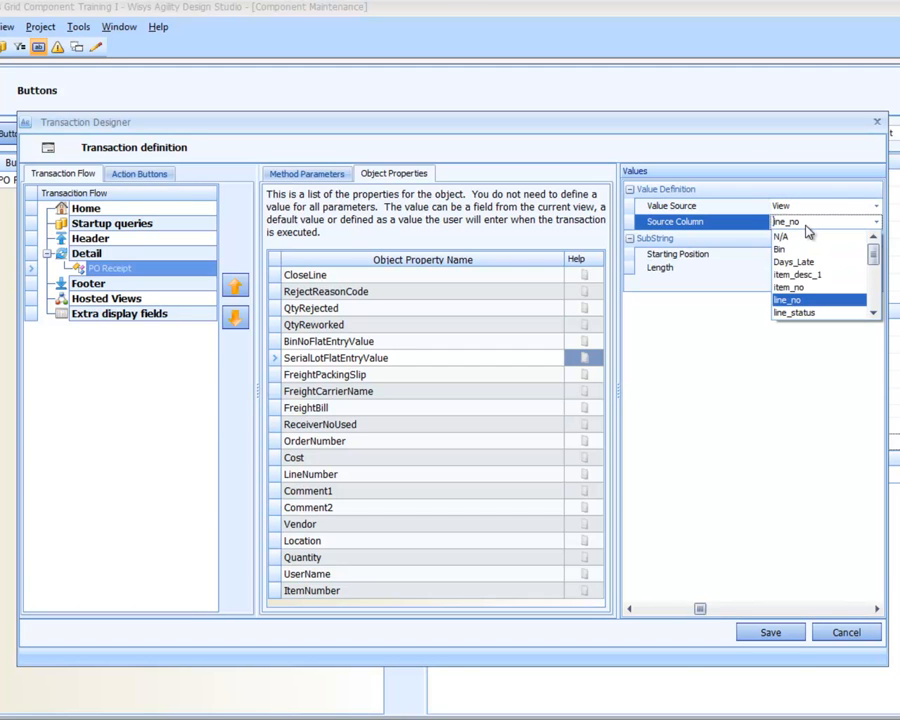
pyautogui.write('ot')
pyautogui.press('Return')
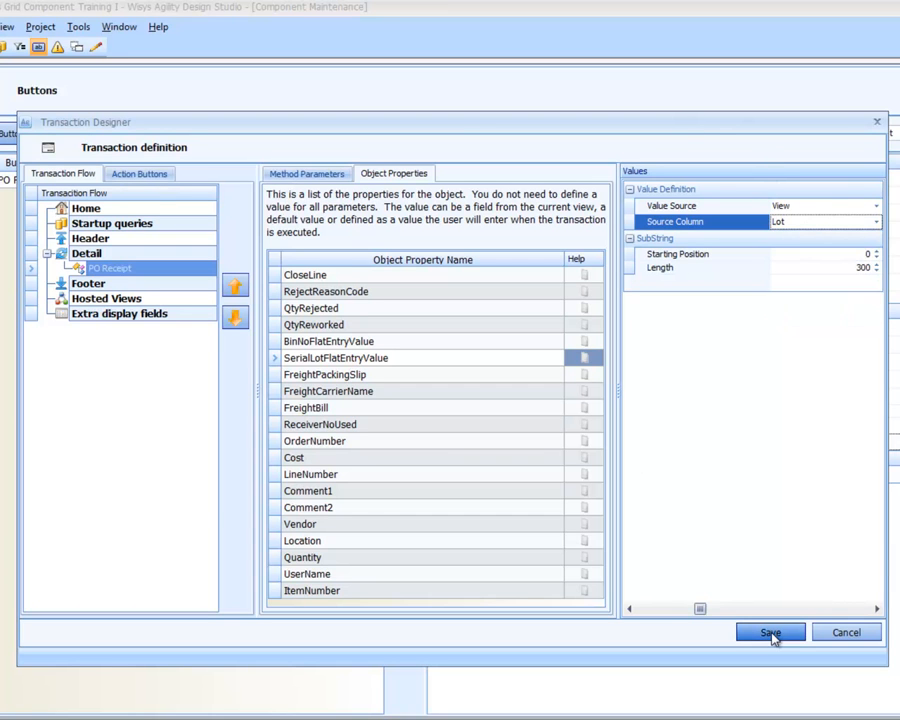
# - Check the BinNoFlatEntryValue and SerialLotFlatEntryValue mappings and save the transaction definition
pyautogui.click(398, 343)
pyautogui.click(398, 360)
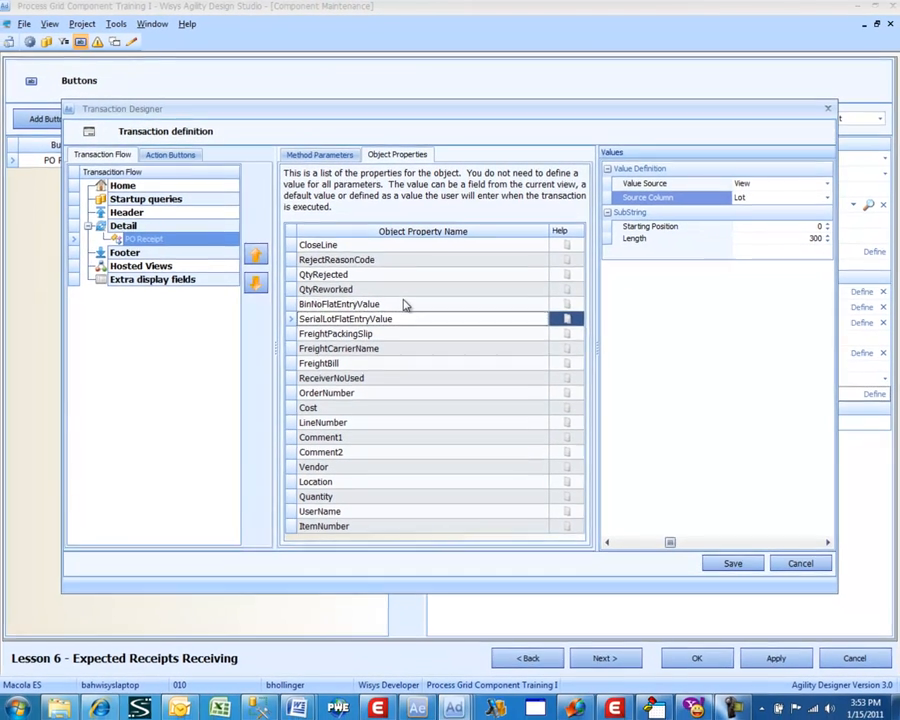
pyautogui.click(398, 343)
pyautogui.click(405, 317)
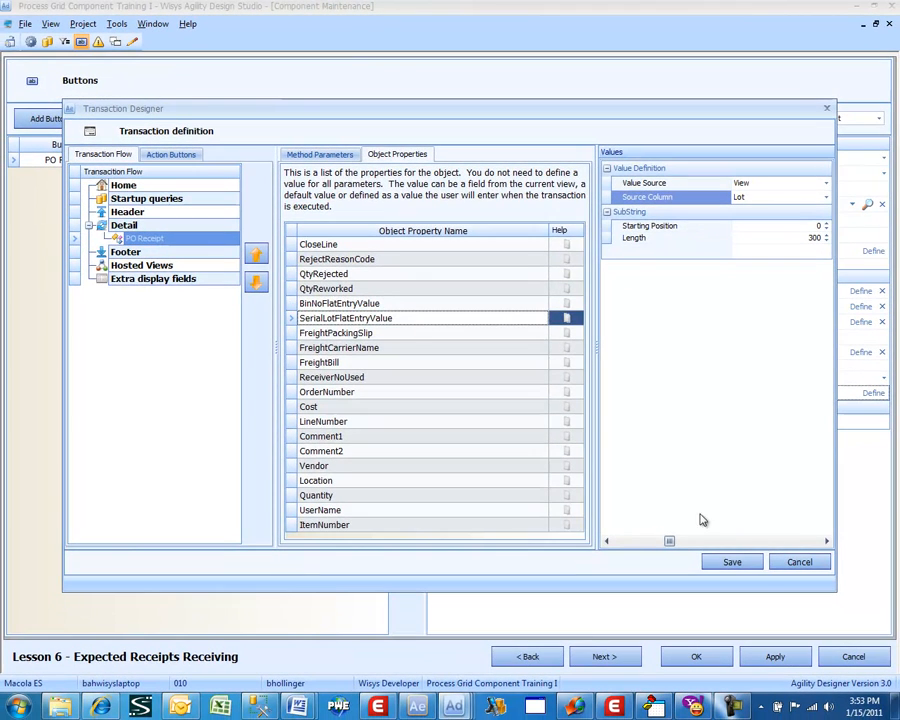
pyautogui.click(735, 566)
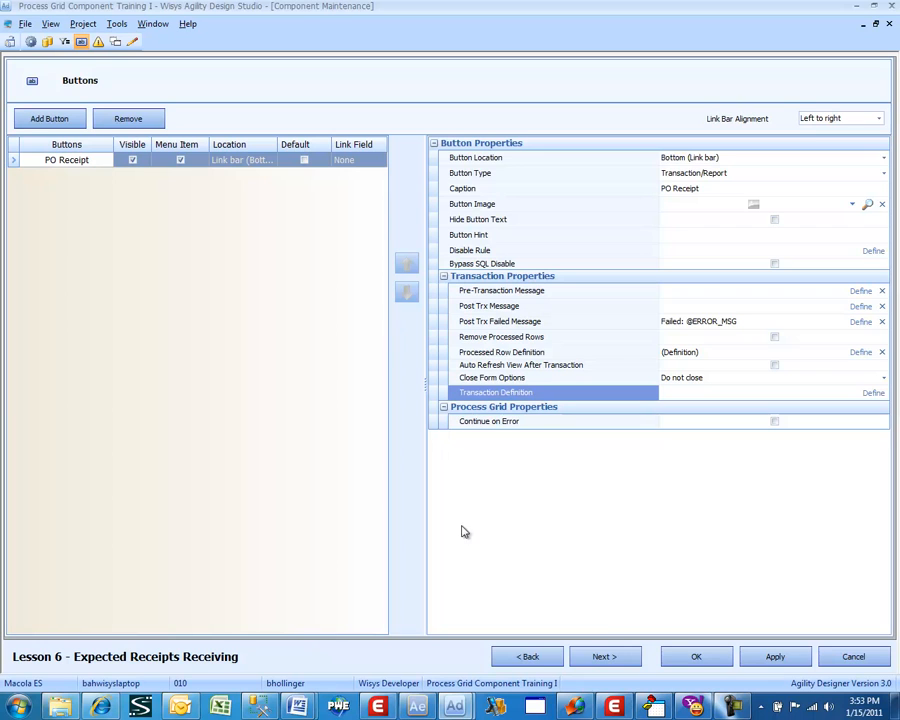
# - Add a second button to the component and caption it Multi Level
pyautogui.click(76, 124)
pyautogui.click(672, 187)
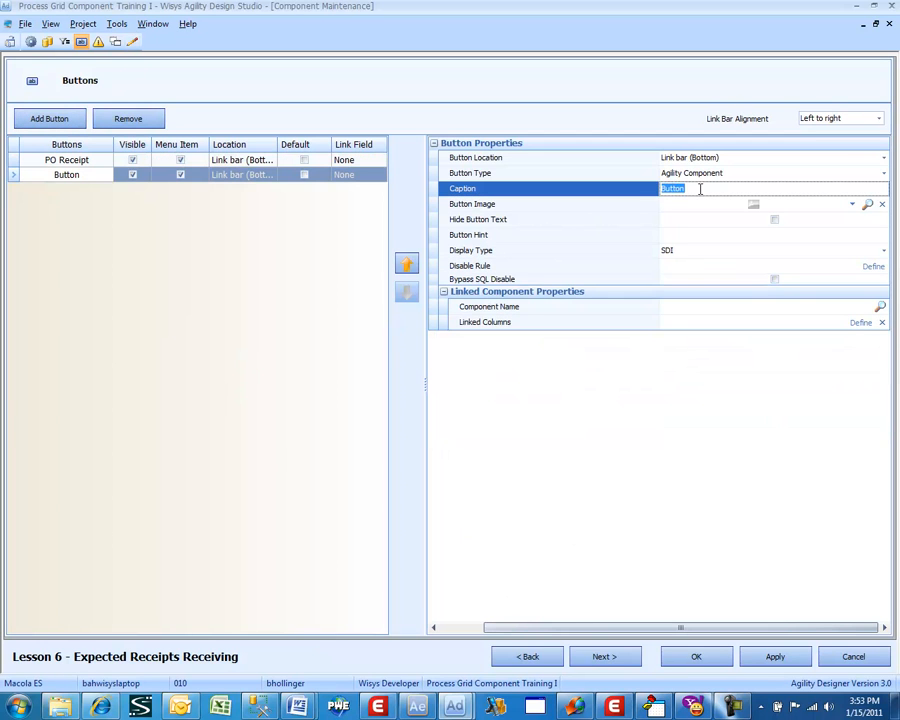
pyautogui.write('Multi Level')
# - Find the IM Inventory Multi Level component by name and assign it as the Multi Level button's linked component
pyautogui.click(879, 306)
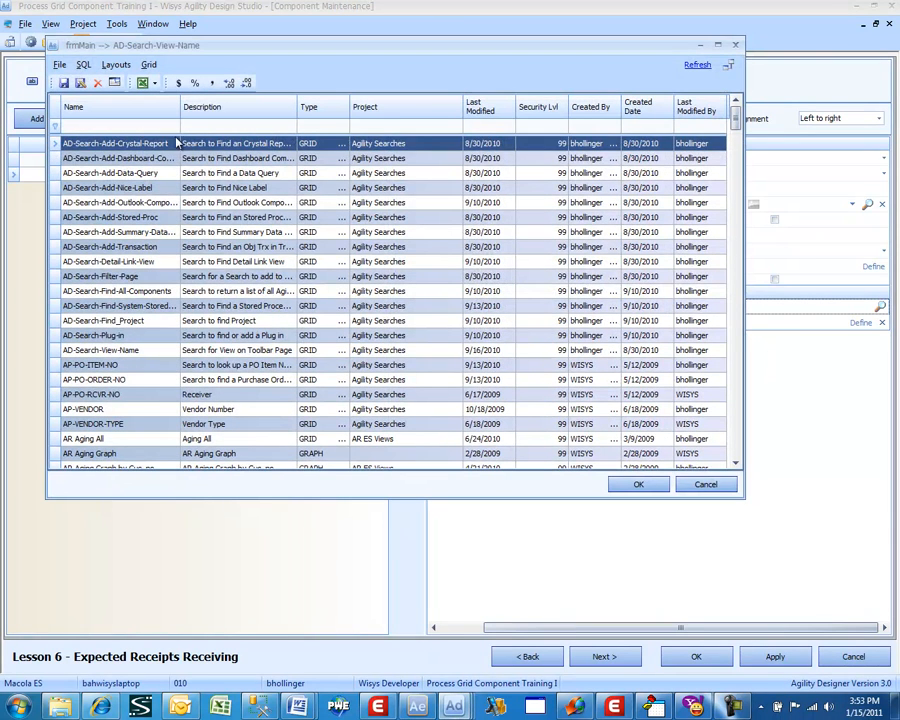
pyautogui.click(169, 127)
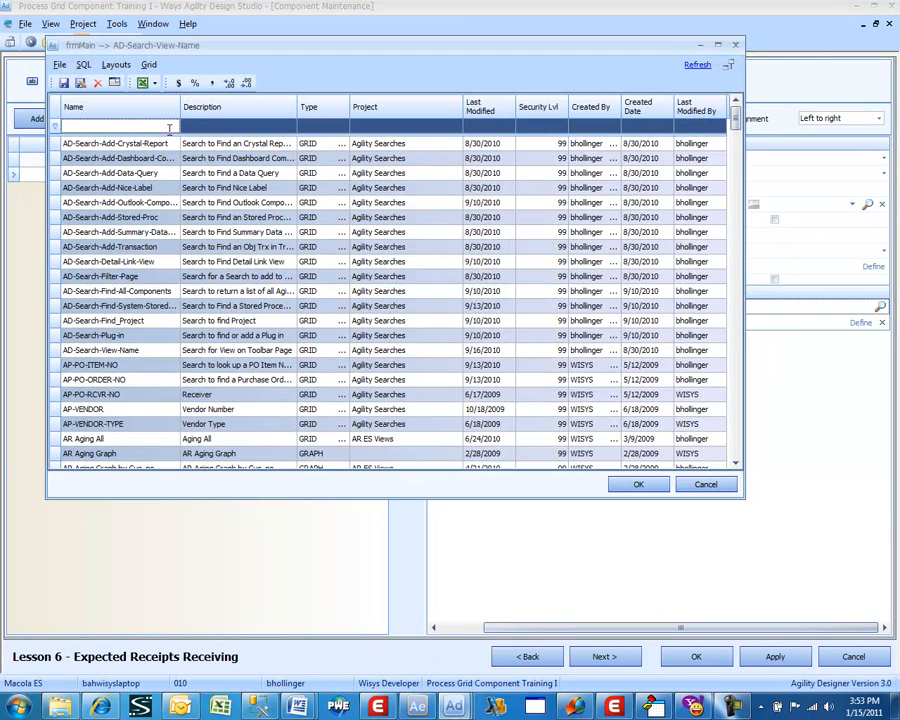
pyautogui.write('im in')
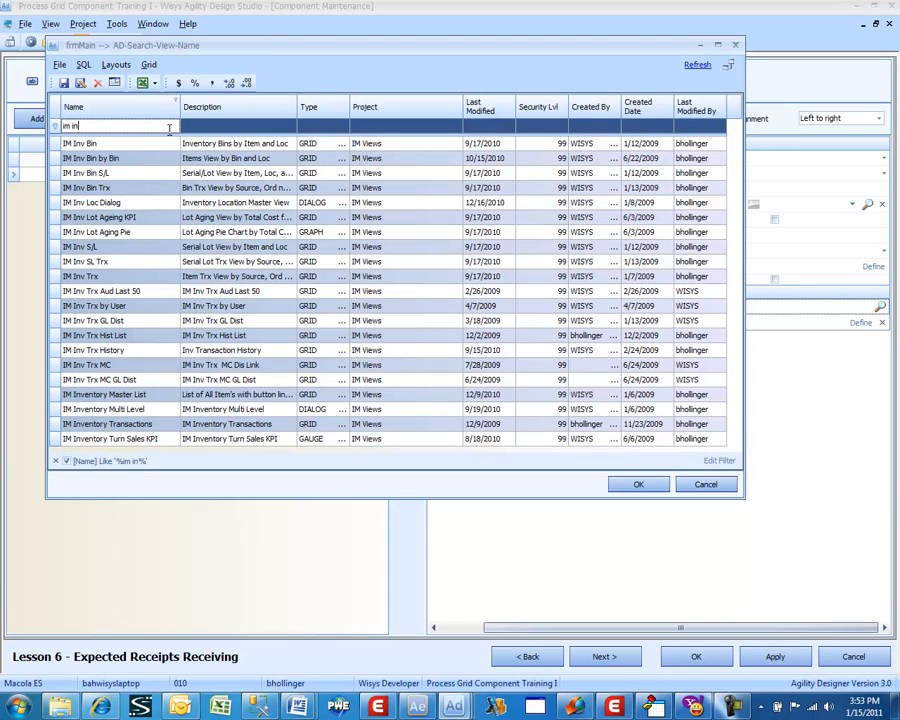
pyautogui.write('ve')
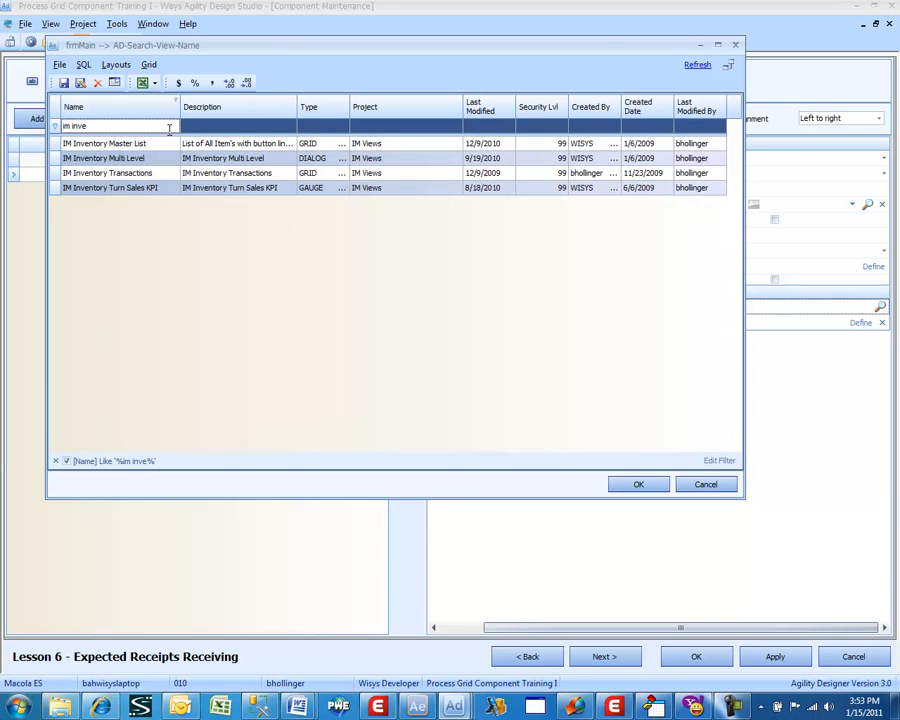
pyautogui.click(253, 162)
pyautogui.doubleClick(253, 162)
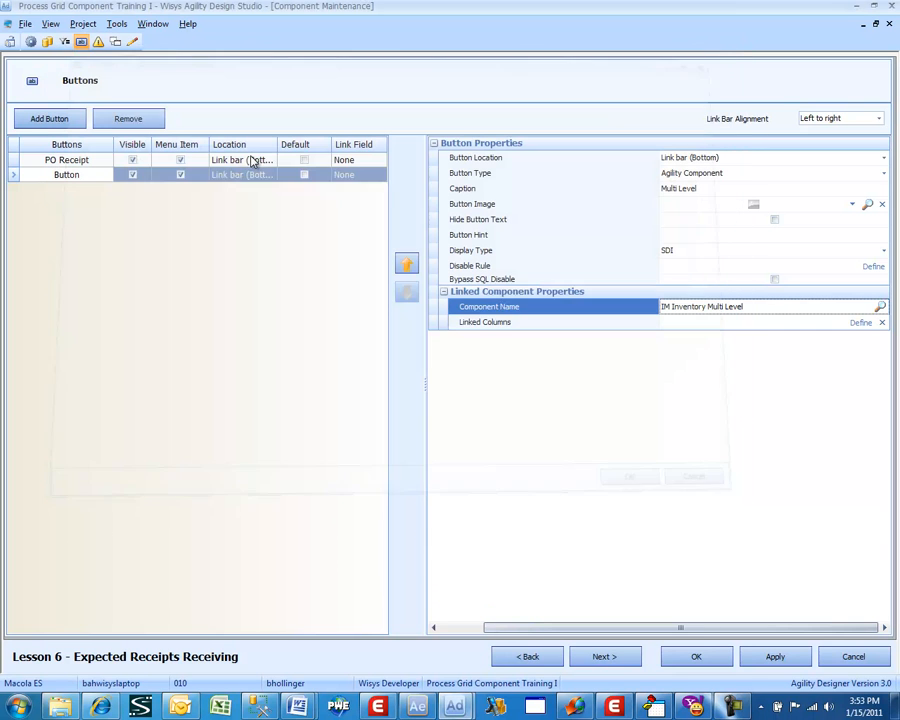
# - Link the target column iminvloc_wv.item_no to the source column item_no and save the button's linked columns
pyautogui.click(860, 322)
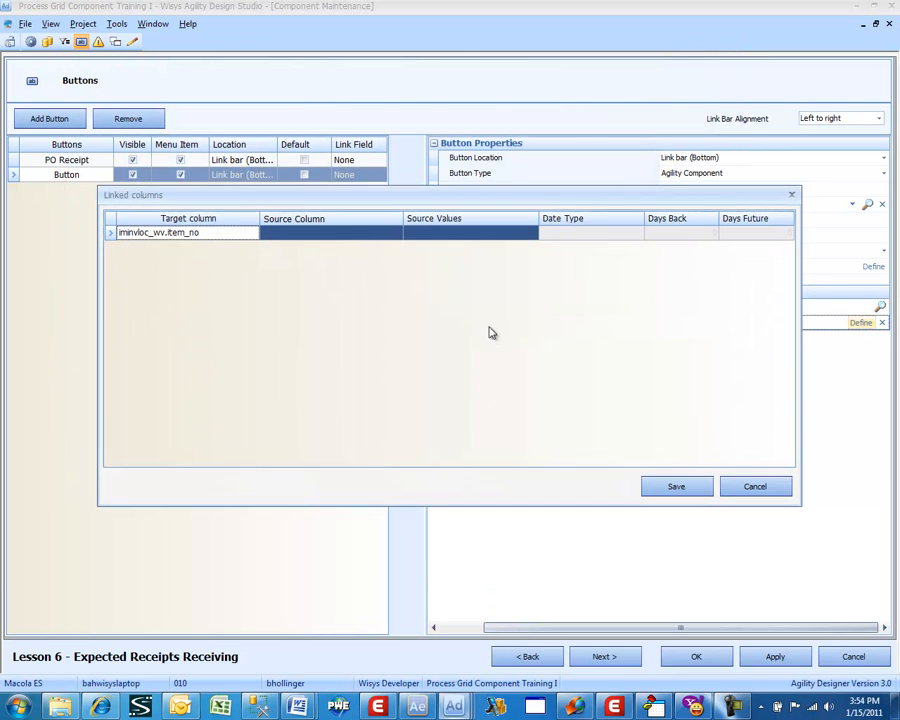
pyautogui.click(395, 233)
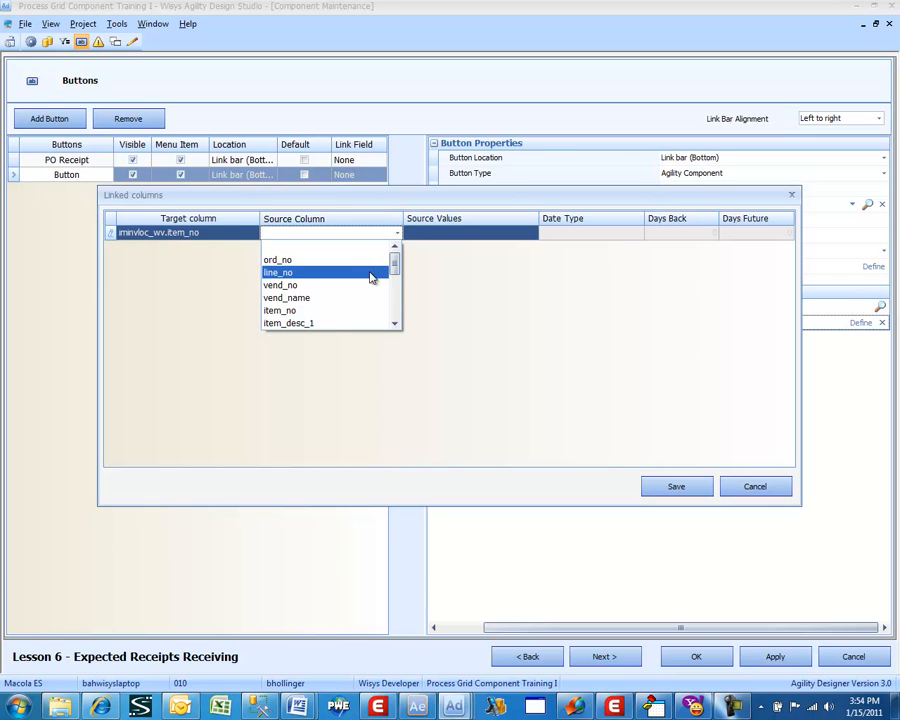
pyautogui.write('item_no')
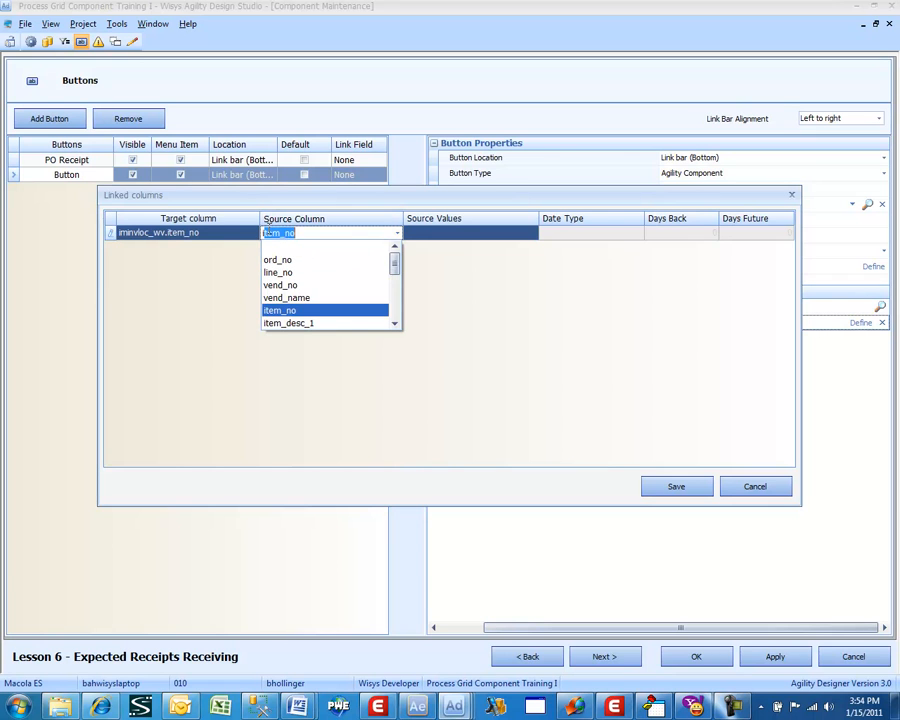
pyautogui.click(268, 232)
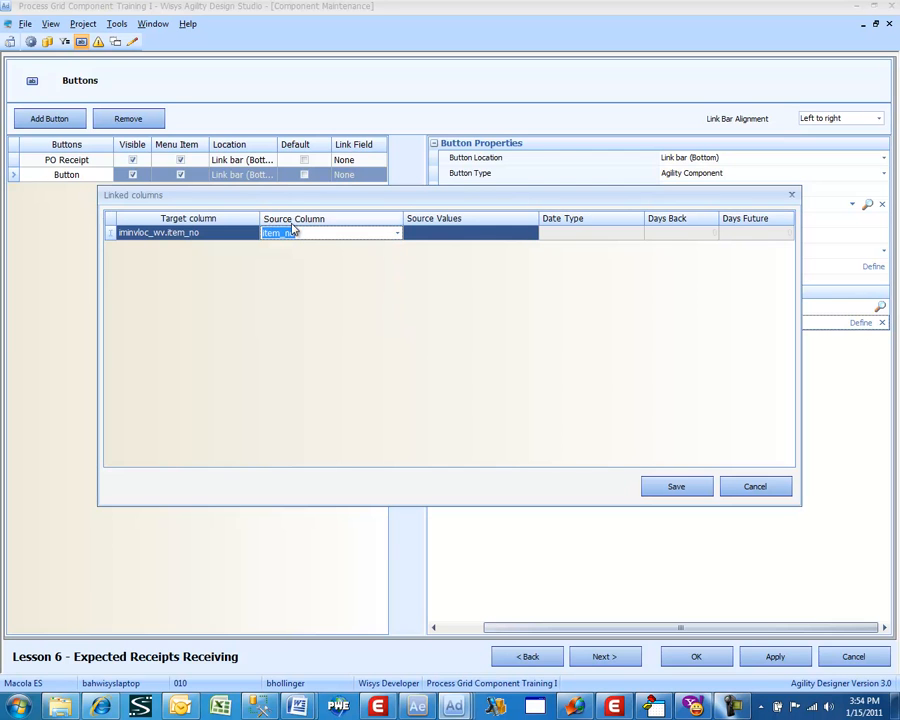
pyautogui.click(697, 487)
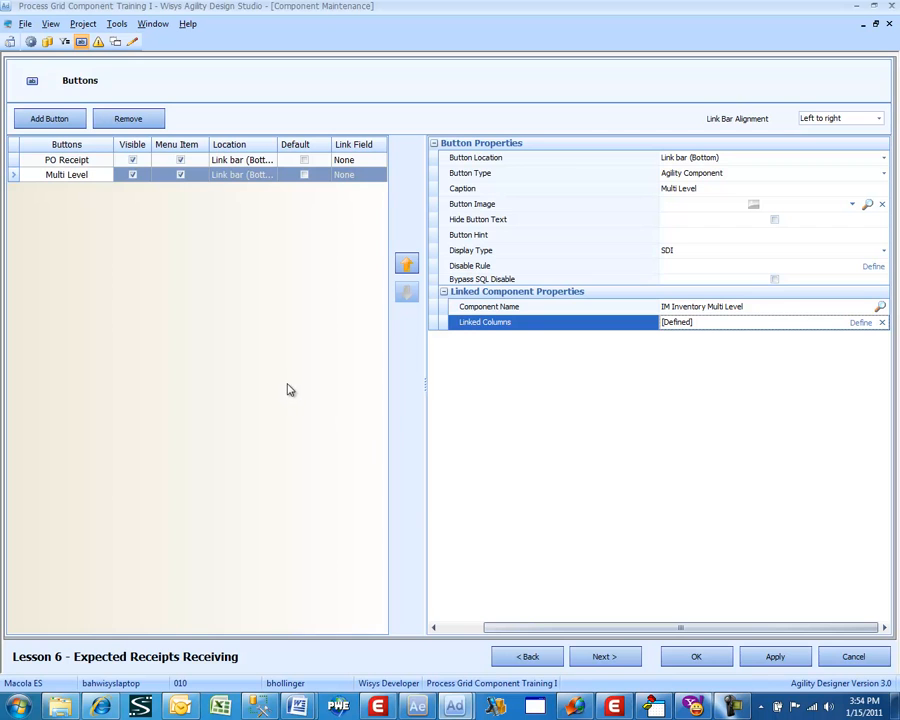
# - Go to the component's Edit Fields page and add Bin and Lot as edit fields
pyautogui.click(597, 657)
pyautogui.click(597, 657)
pyautogui.click(597, 657)
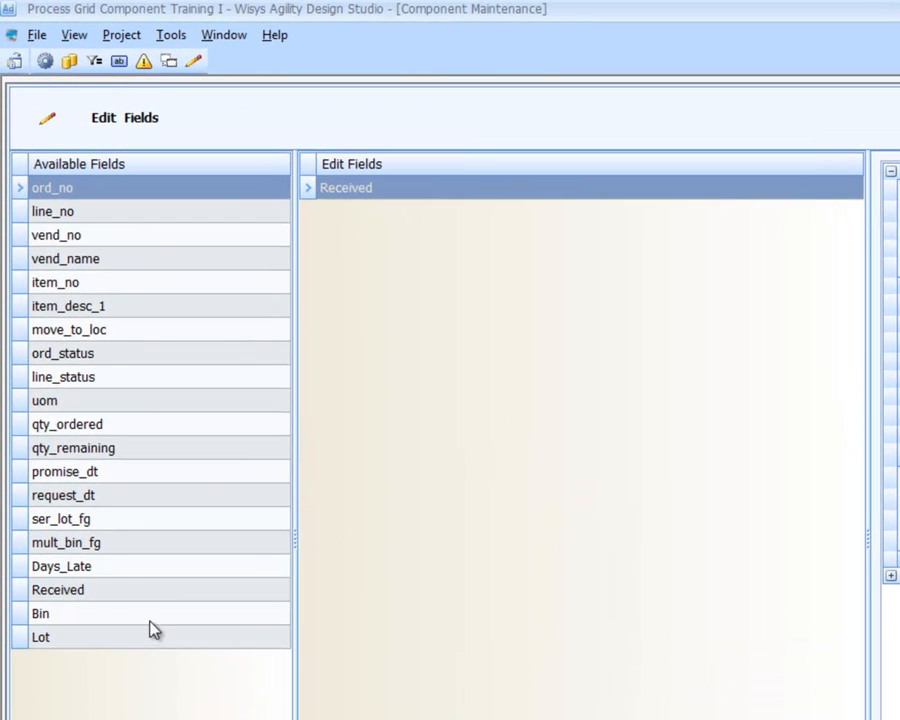
pyautogui.doubleClick(111, 427)
pyautogui.doubleClick(150, 640)
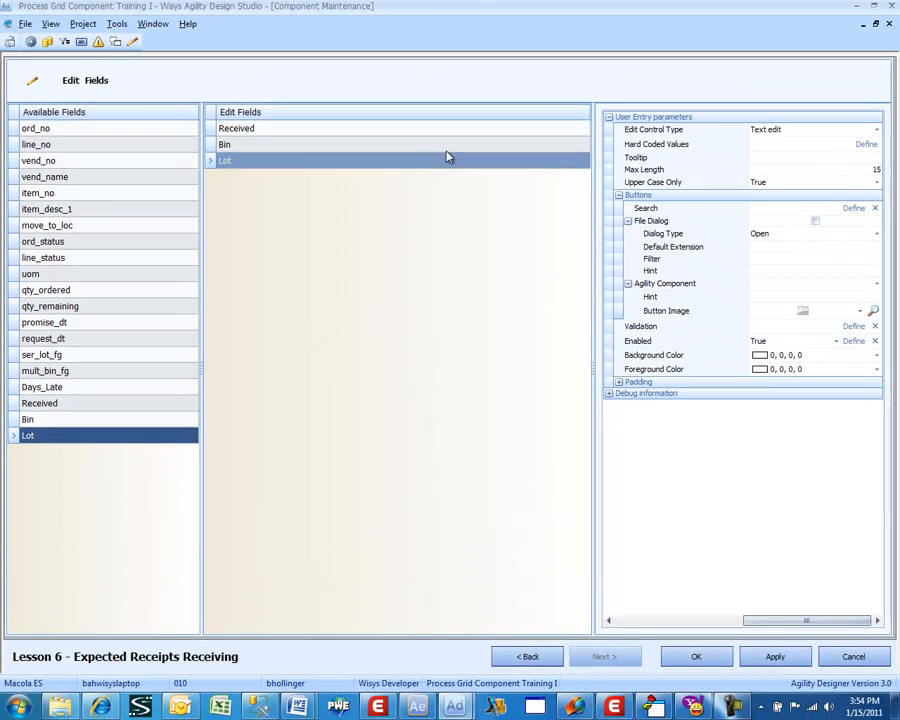
# - Assign the Lesson 4 - Expected Receipts Receiving bin search to the Bin edit field
pyautogui.click(447, 149)
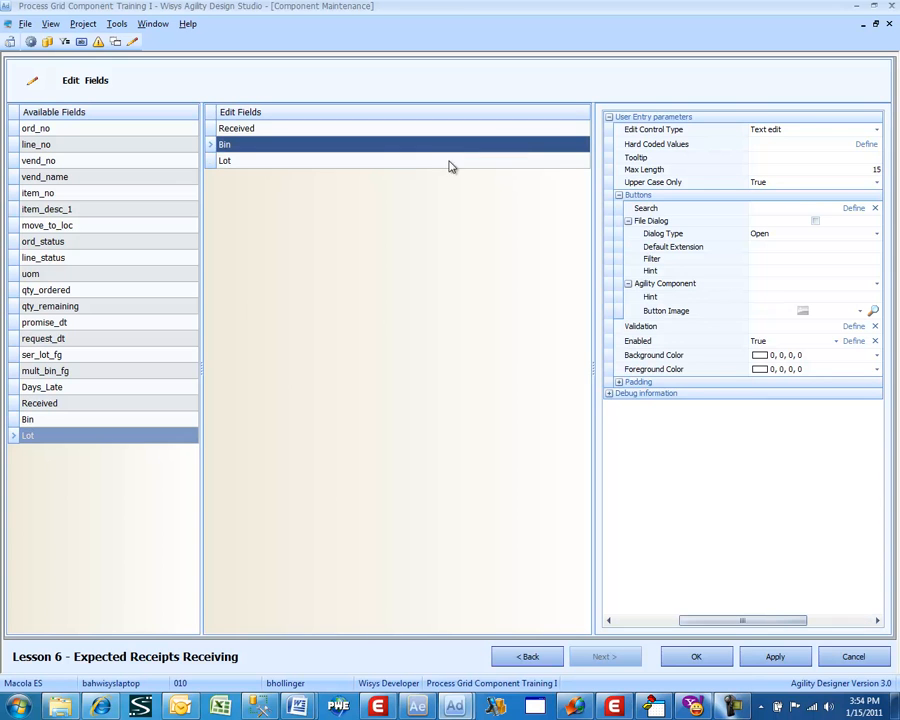
pyautogui.click(853, 210)
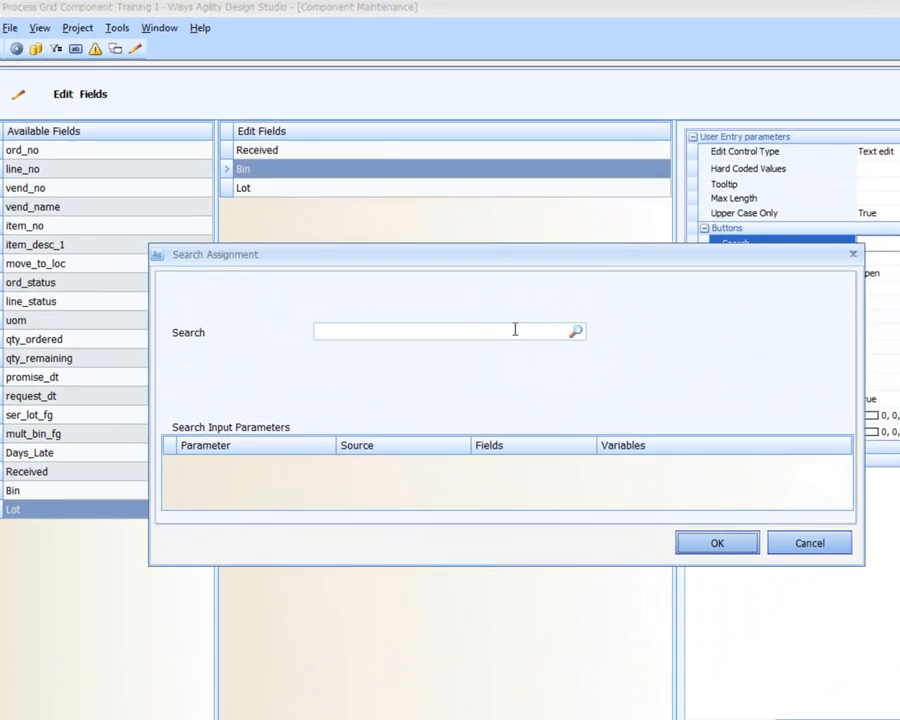
pyautogui.click(572, 334)
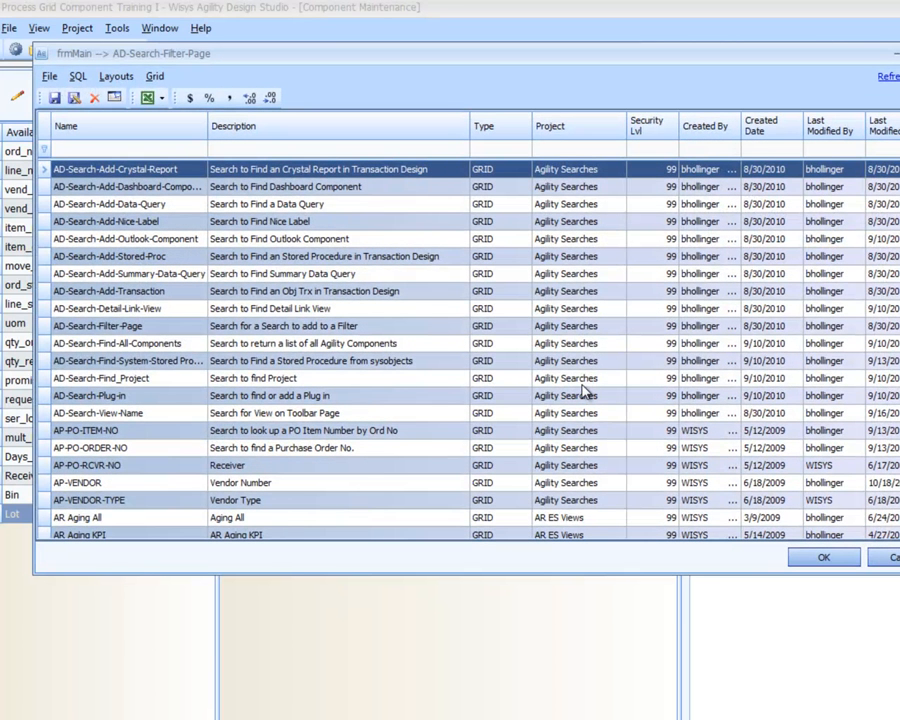
pyautogui.click(94, 149)
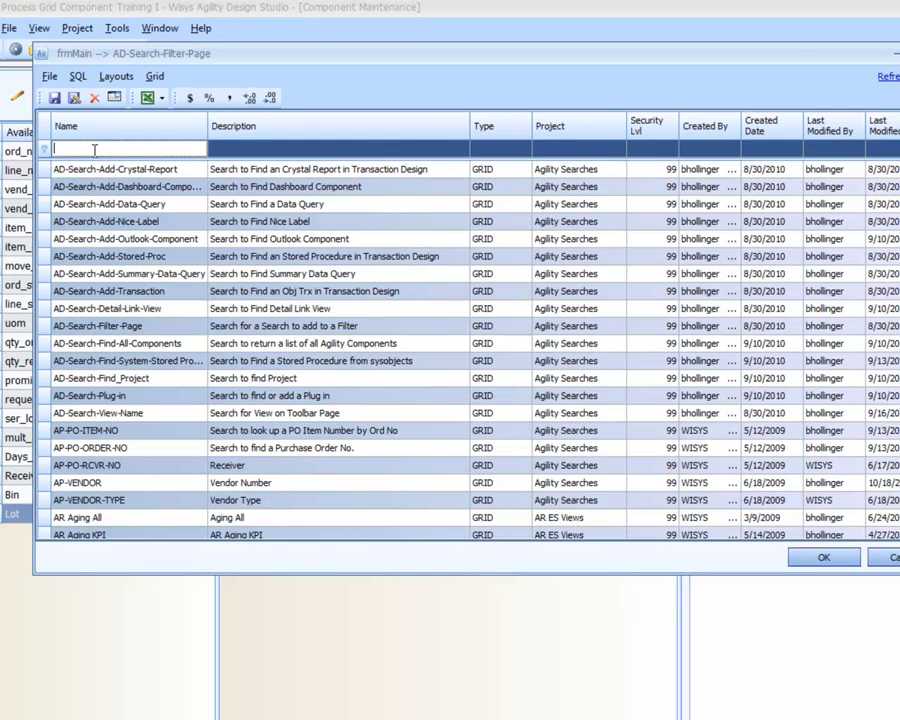
pyautogui.write('less')
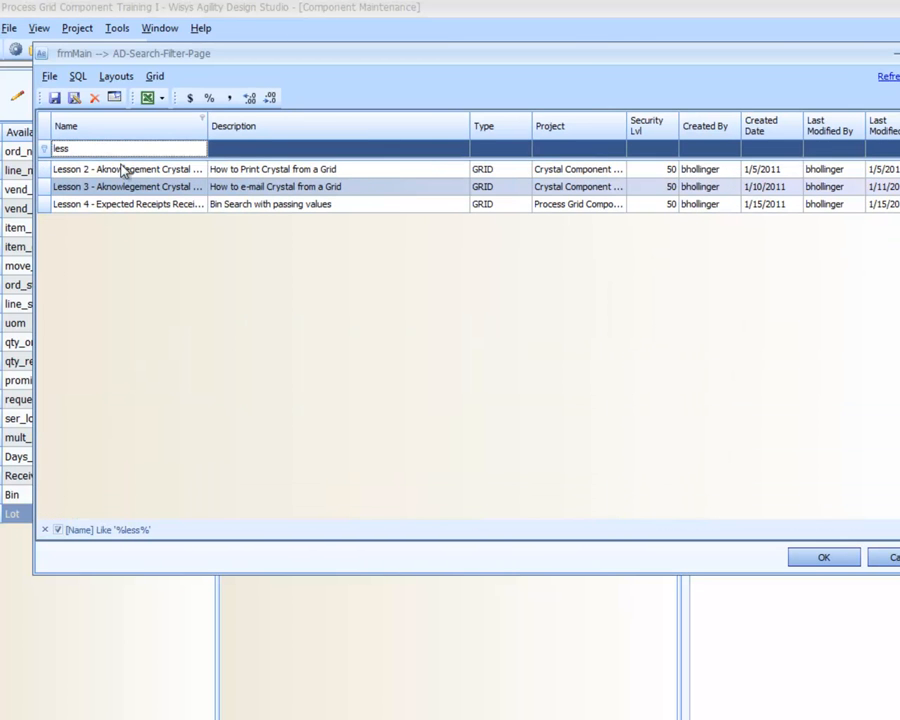
pyautogui.click(241, 206)
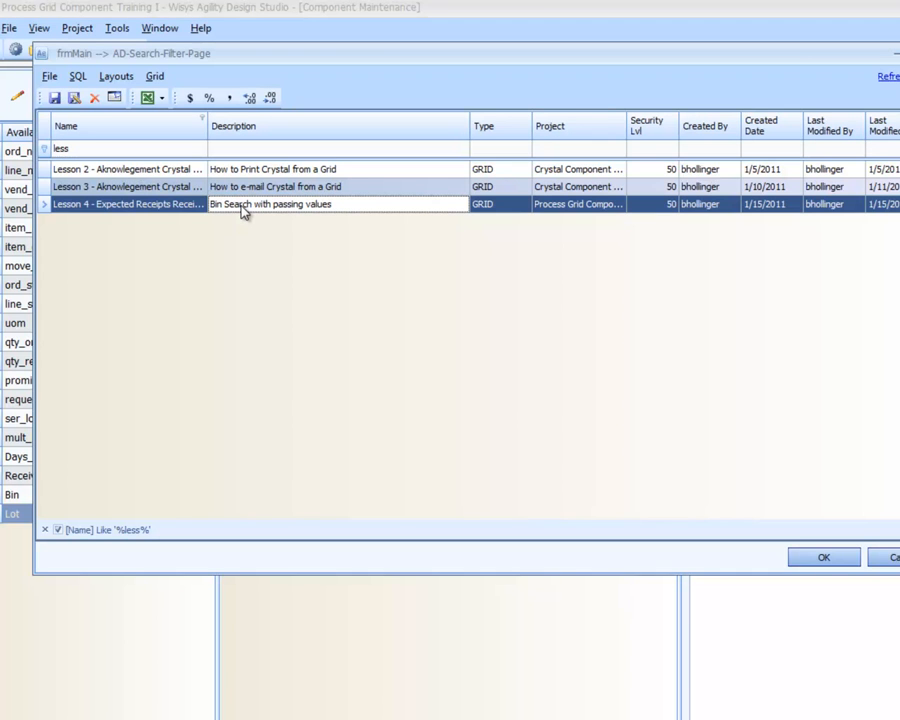
pyautogui.doubleClick(241, 206)
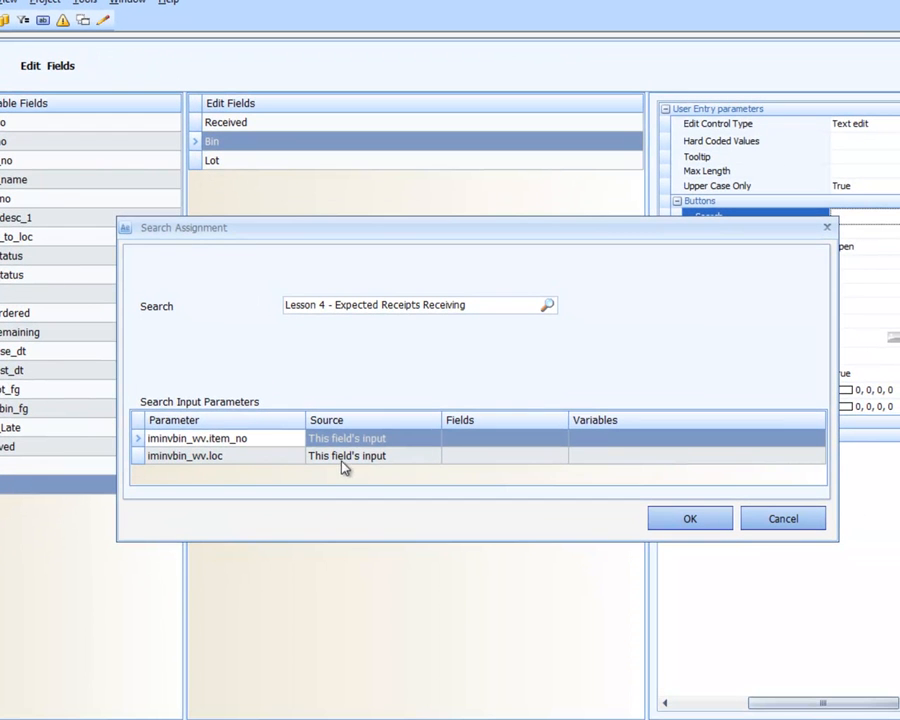
# - Set the source of the search parameters iminvbin_wv.item_no and iminvbin_wv.loc to View
pyautogui.click(365, 440)
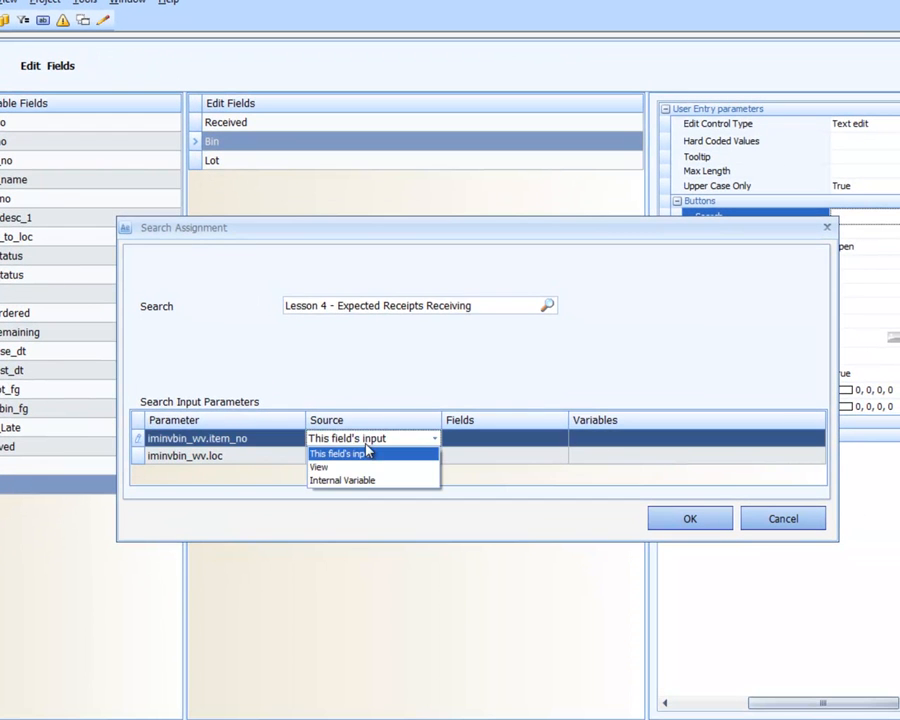
pyautogui.click(363, 467)
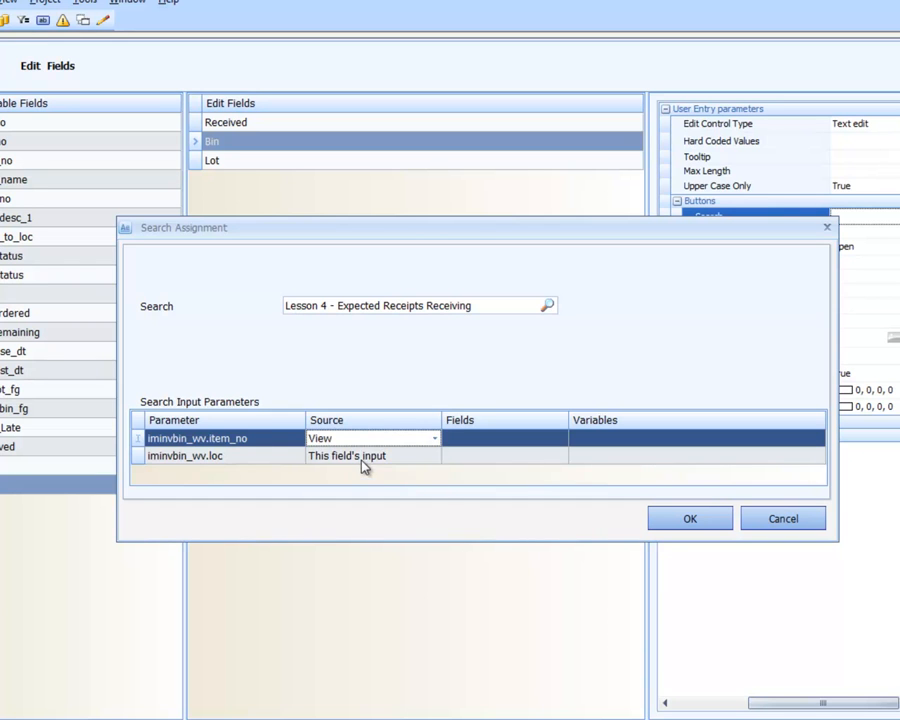
pyautogui.click(364, 462)
pyautogui.click(366, 484)
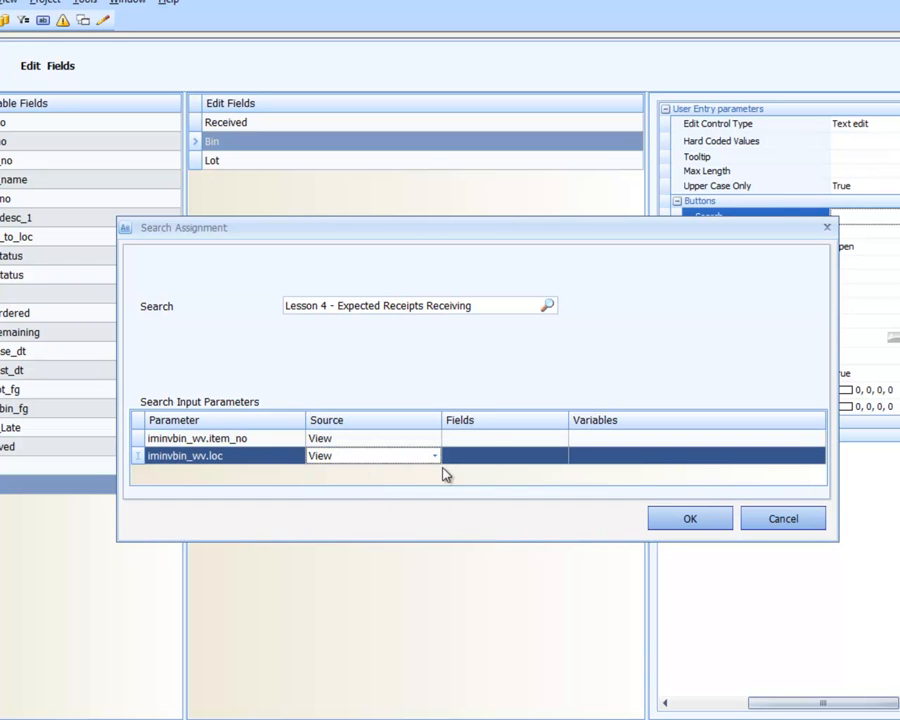
# - Map the search's item_no parameter to the item_no field and loc to move_to_loc, and accept the search assignment
pyautogui.click(477, 440)
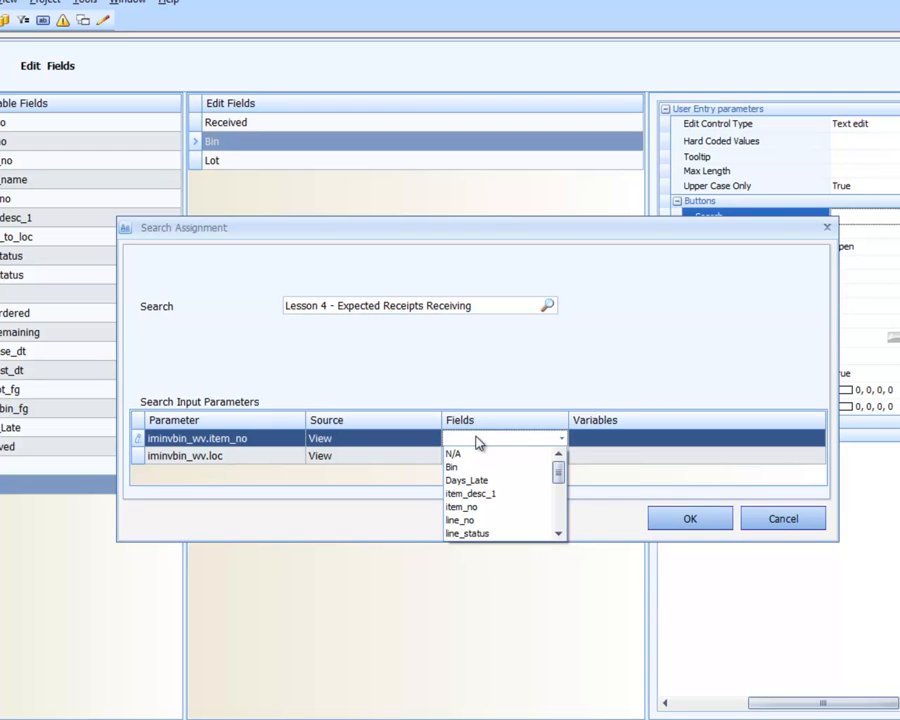
pyautogui.click(482, 506)
pyautogui.click(487, 461)
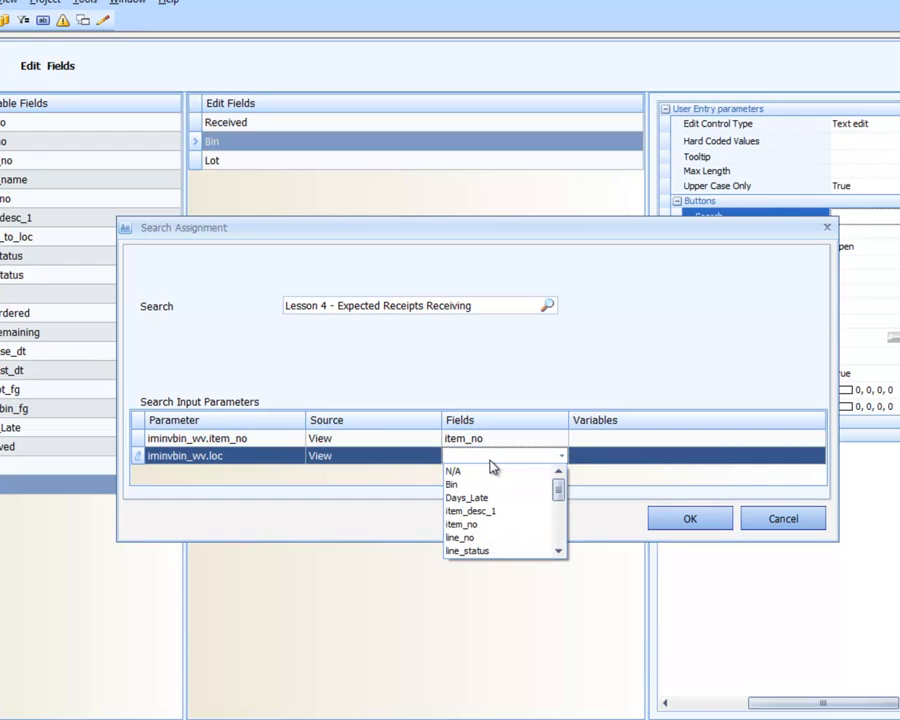
pyautogui.write('move_to_loc')
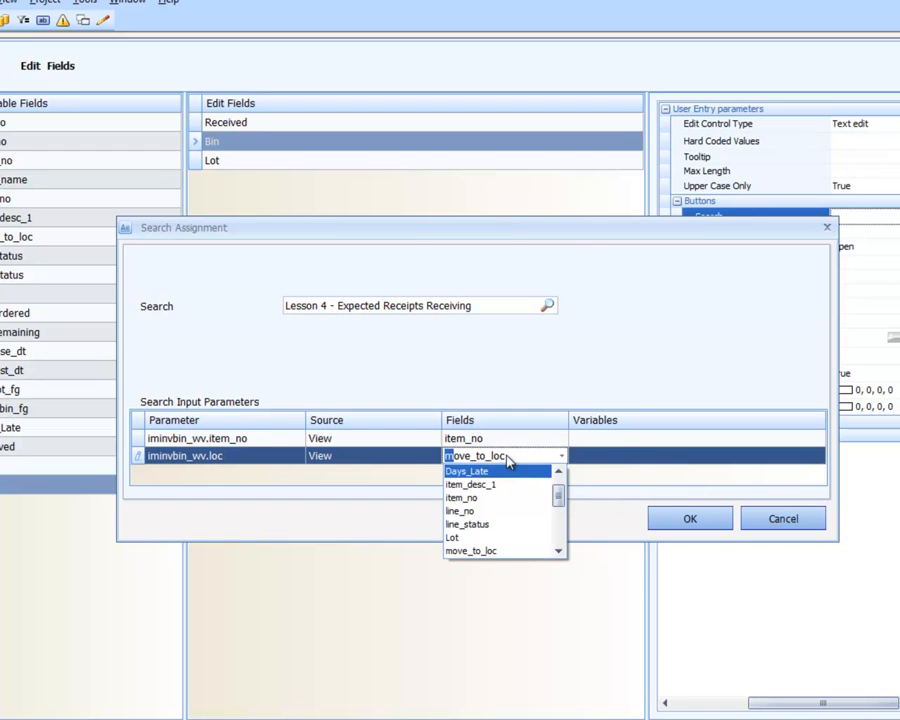
pyautogui.click(510, 459)
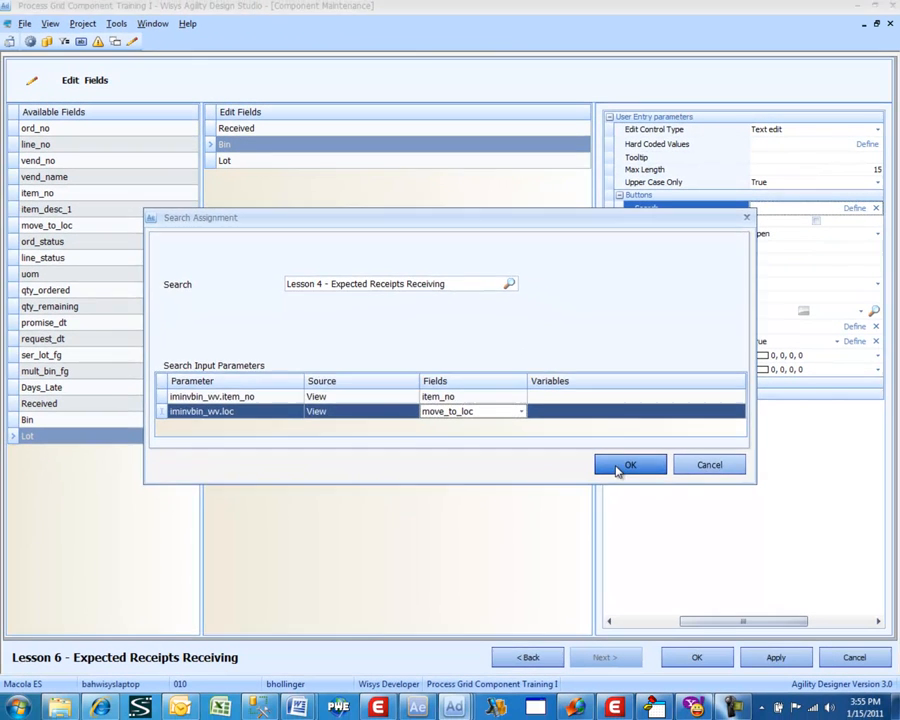
pyautogui.click(663, 495)
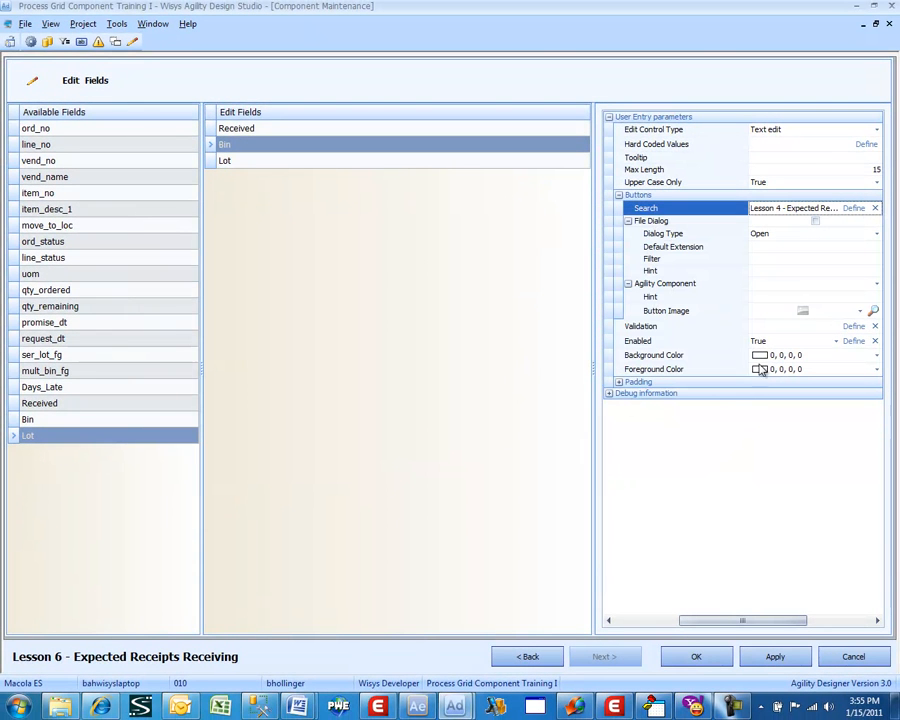
# - Assign the Lesson 5 - Expected Receipts Receiving data query as the Bin field's validation
pyautogui.click(854, 327)
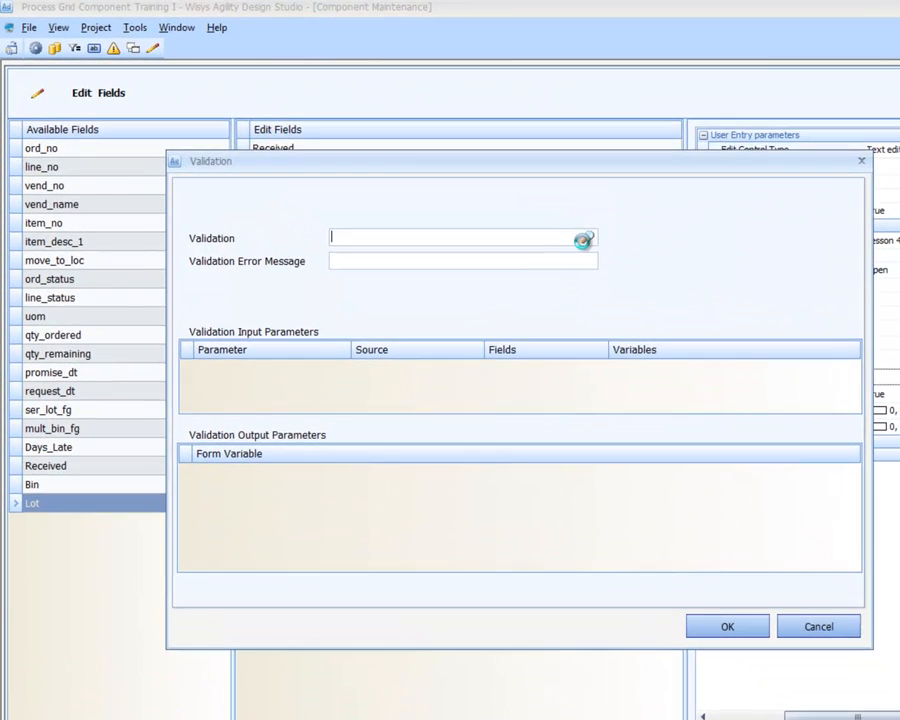
pyautogui.click(540, 224)
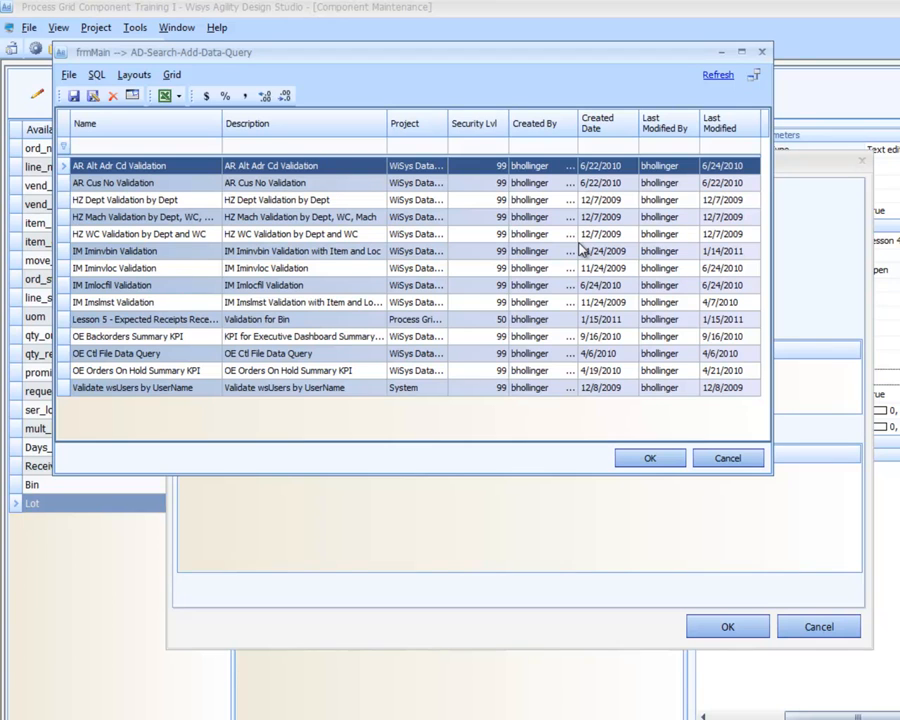
pyautogui.click(131, 320)
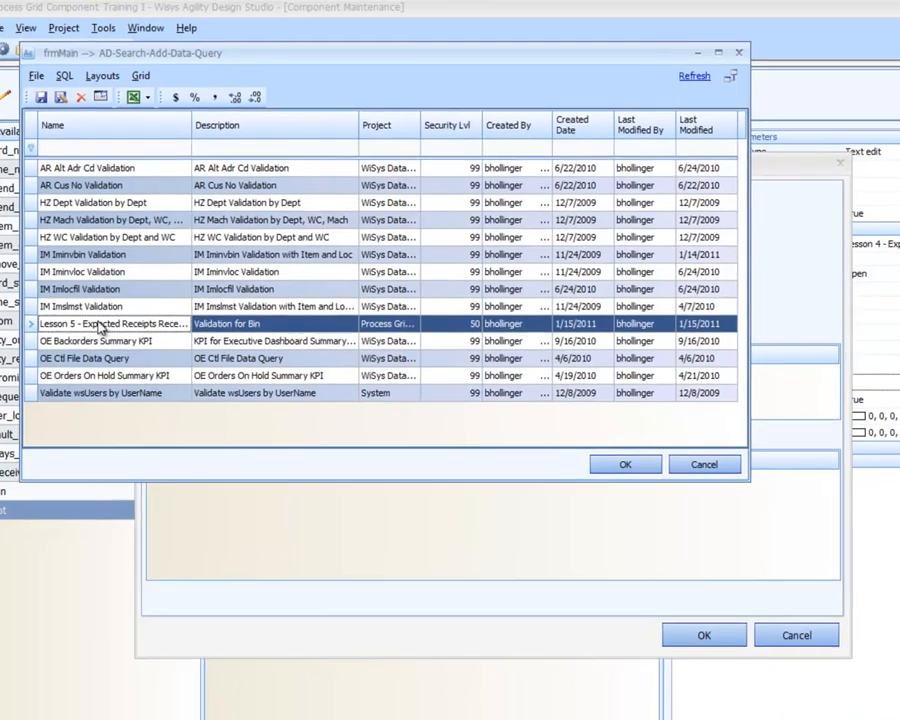
pyautogui.doubleClick(131, 320)
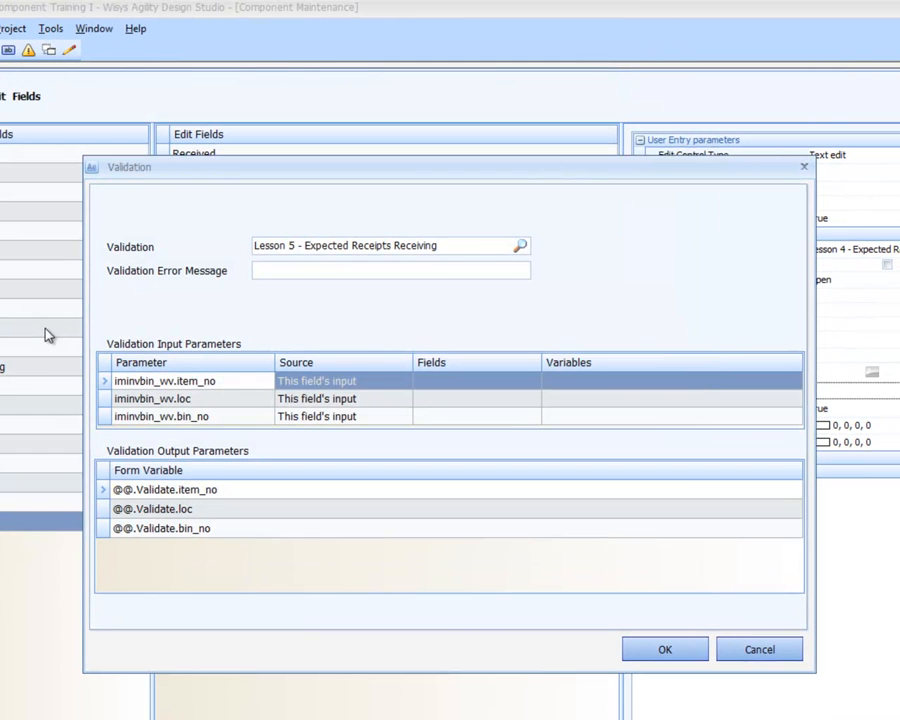
# - Set the source of the validation input parameters iminvbin_wv.item_no and iminvbin_wv.loc to View
pyautogui.click(420, 381)
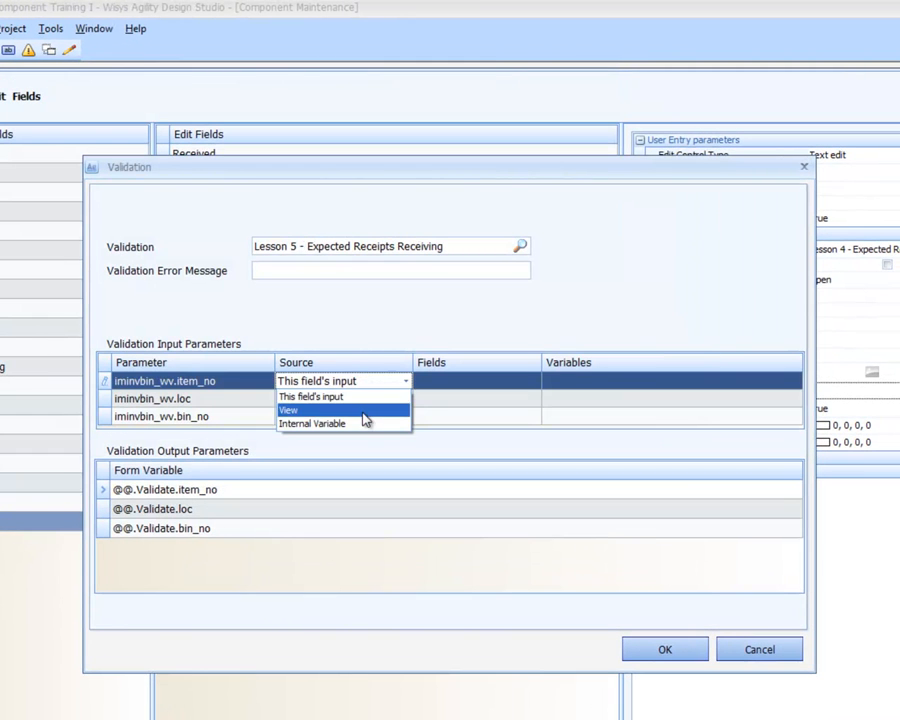
pyautogui.click(360, 409)
pyautogui.click(355, 402)
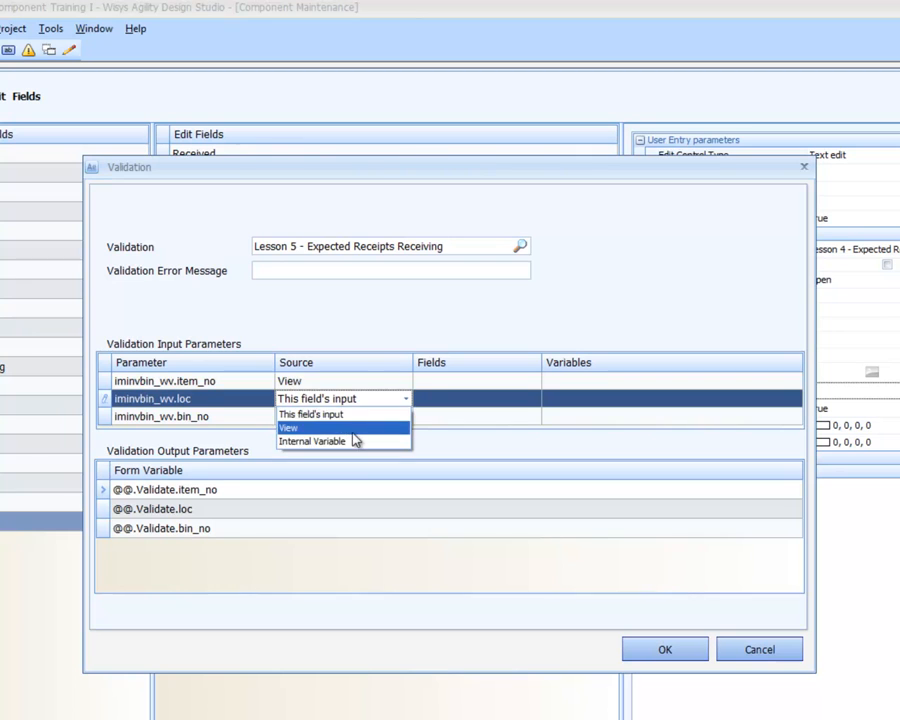
pyautogui.click(354, 432)
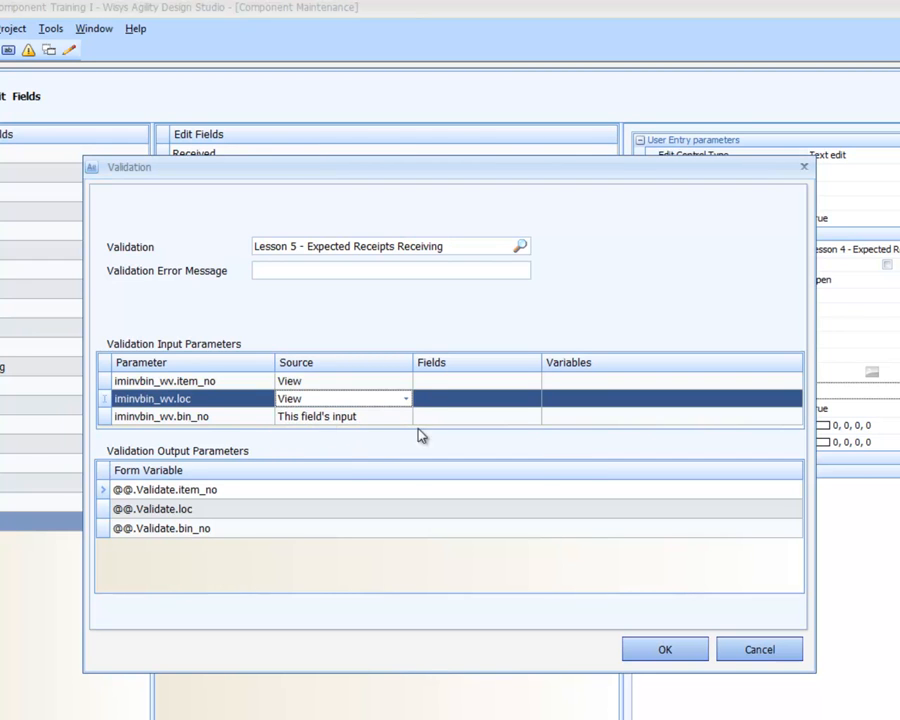
# - Map the validation's item_no parameter to the item_no field and its loc parameter to move_to_loc
pyautogui.click(427, 388)
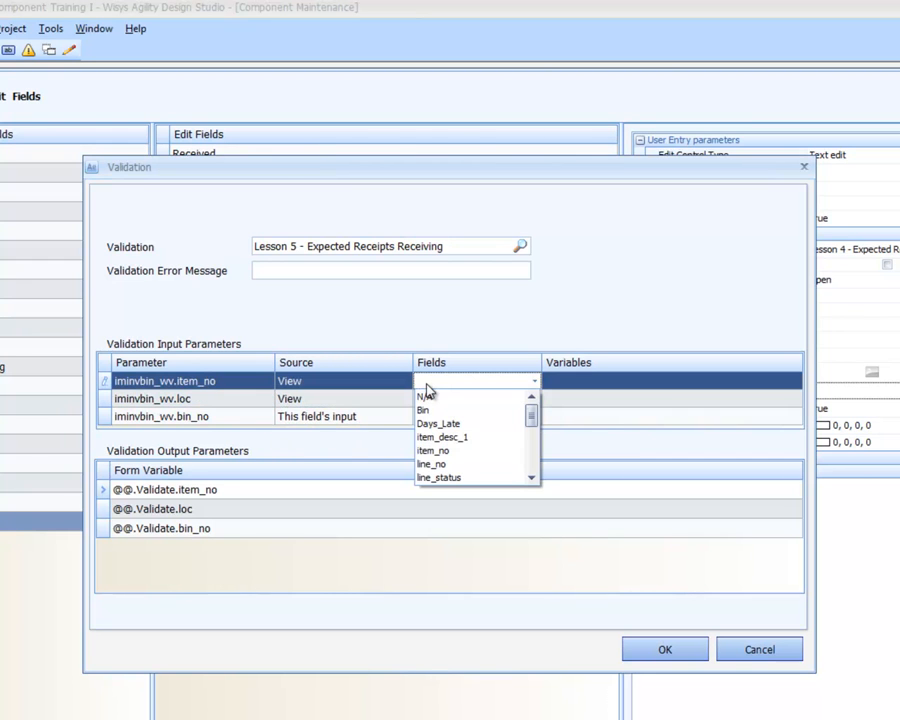
pyautogui.click(440, 451)
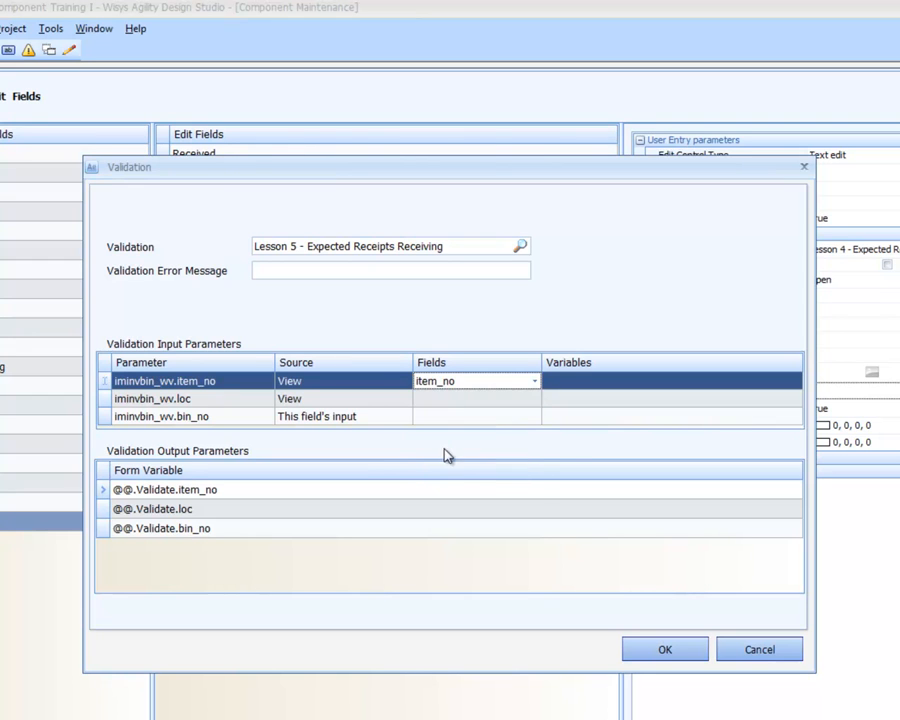
pyautogui.click(460, 400)
pyautogui.write('move_to_loc')
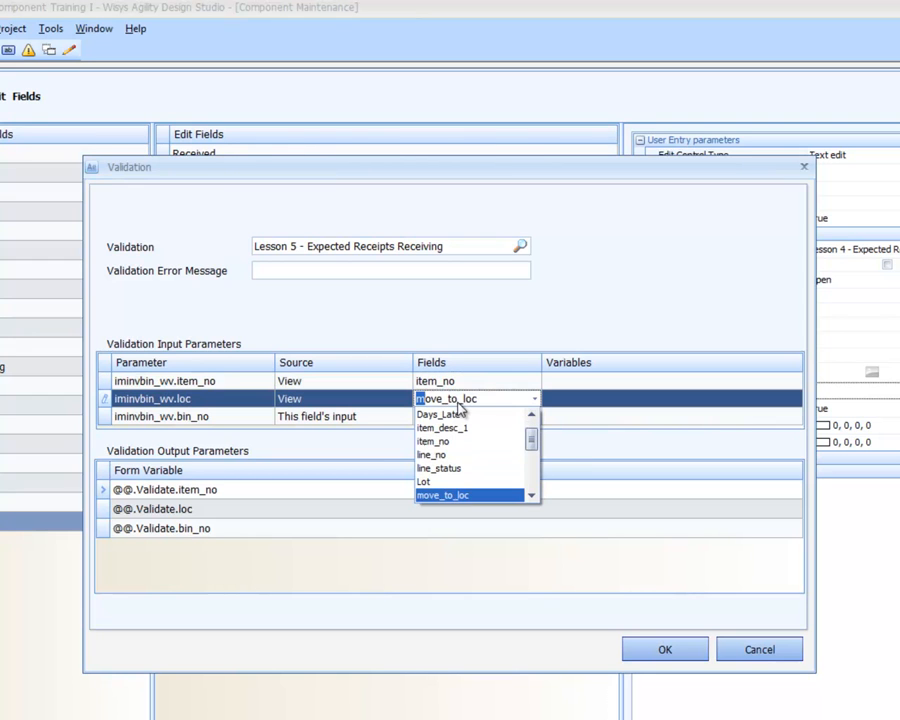
pyautogui.press('Return')
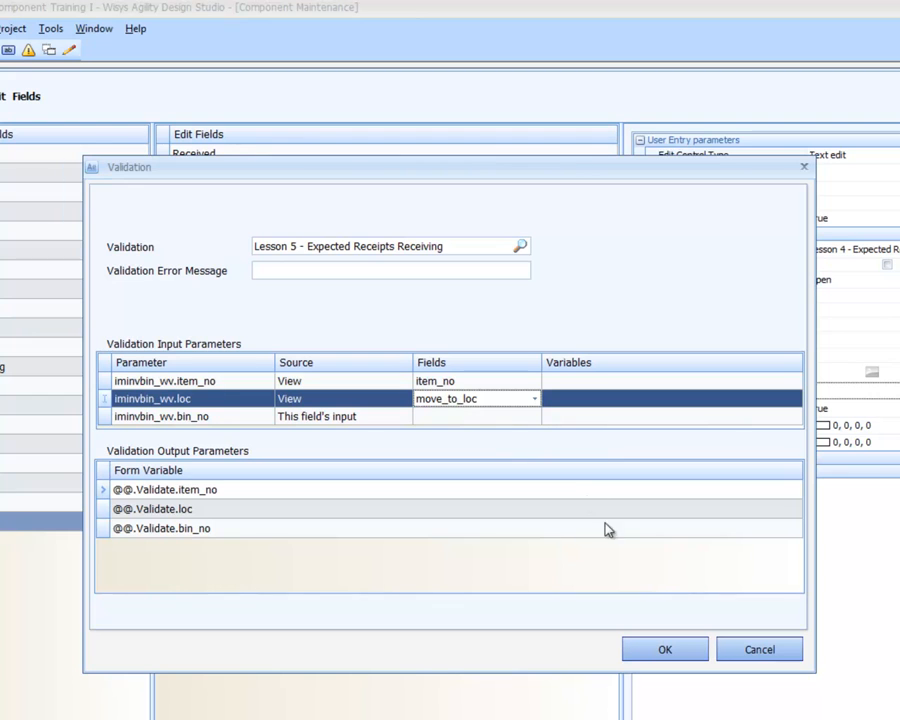
# - Keep bin_no sourced from this field's input, set the validation error message to "Failed to find bin", and accept the validation
pyautogui.click(379, 428)
pyautogui.click(378, 427)
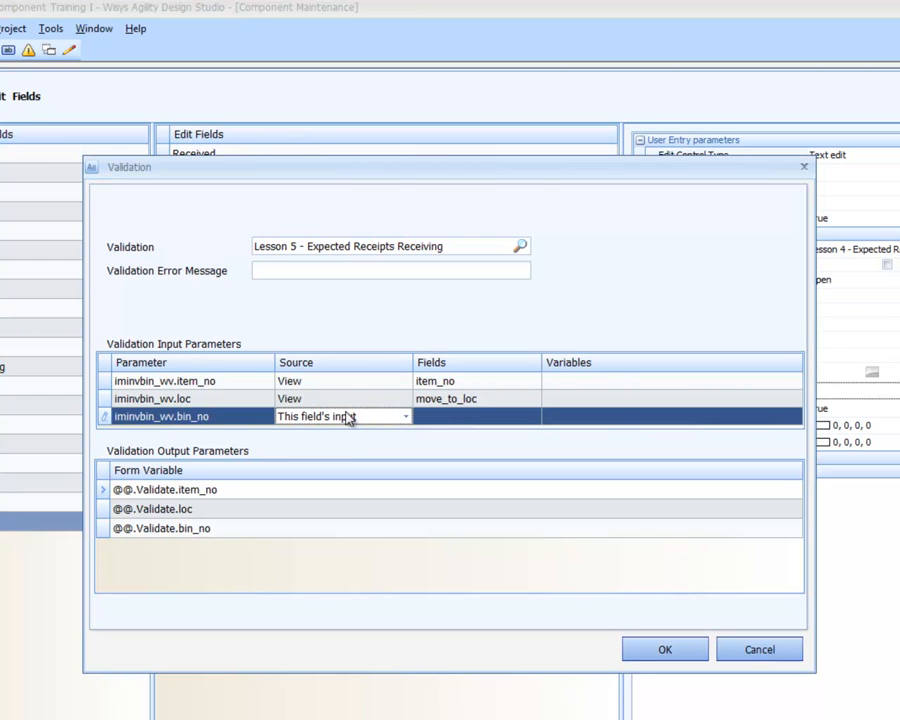
pyautogui.click(311, 272)
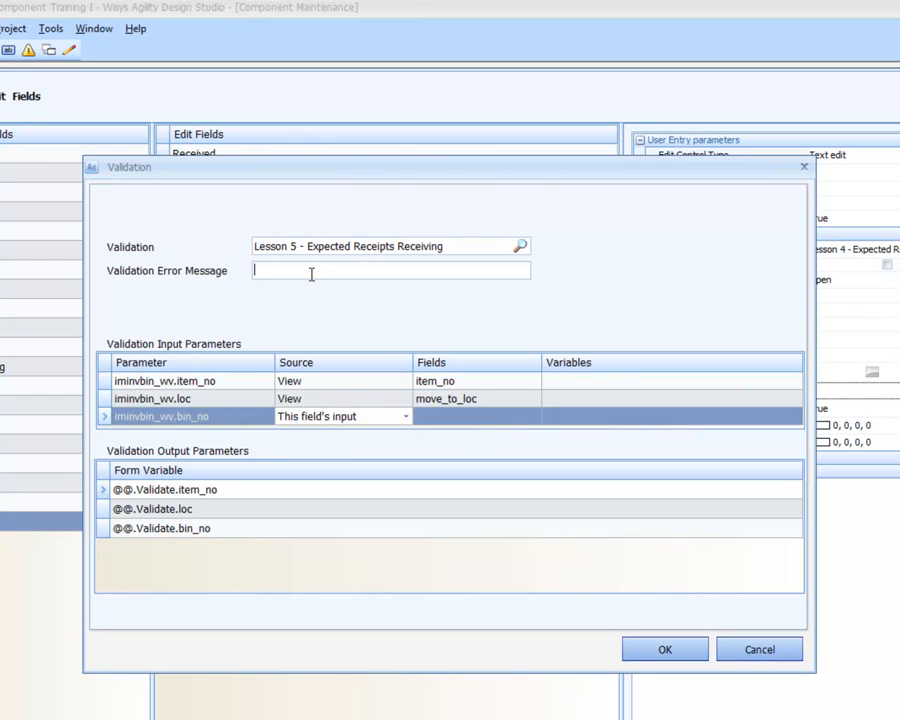
pyautogui.write('Failed to find bin')
pyautogui.click(665, 652)
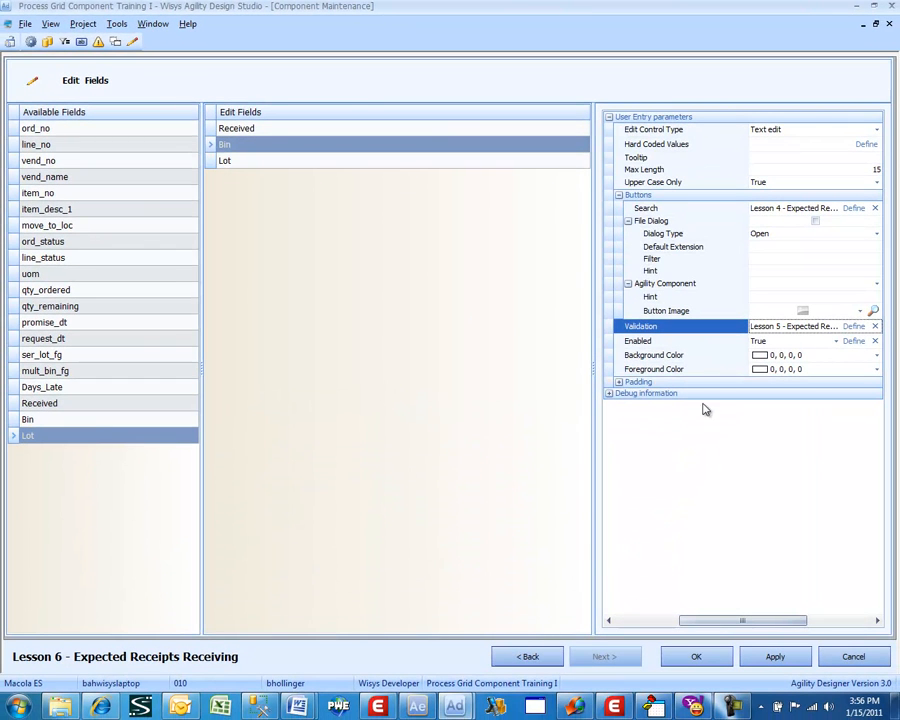
# - Open the Bin field's enabled rules and set the default enabled value to False
pyautogui.click(853, 342)
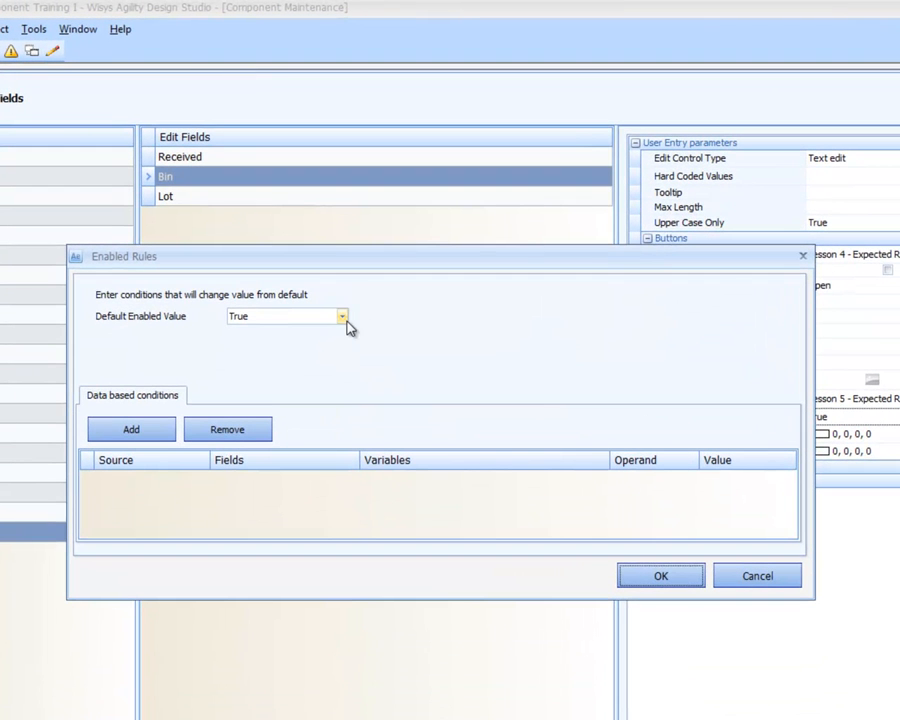
pyautogui.click(344, 318)
pyautogui.click(320, 349)
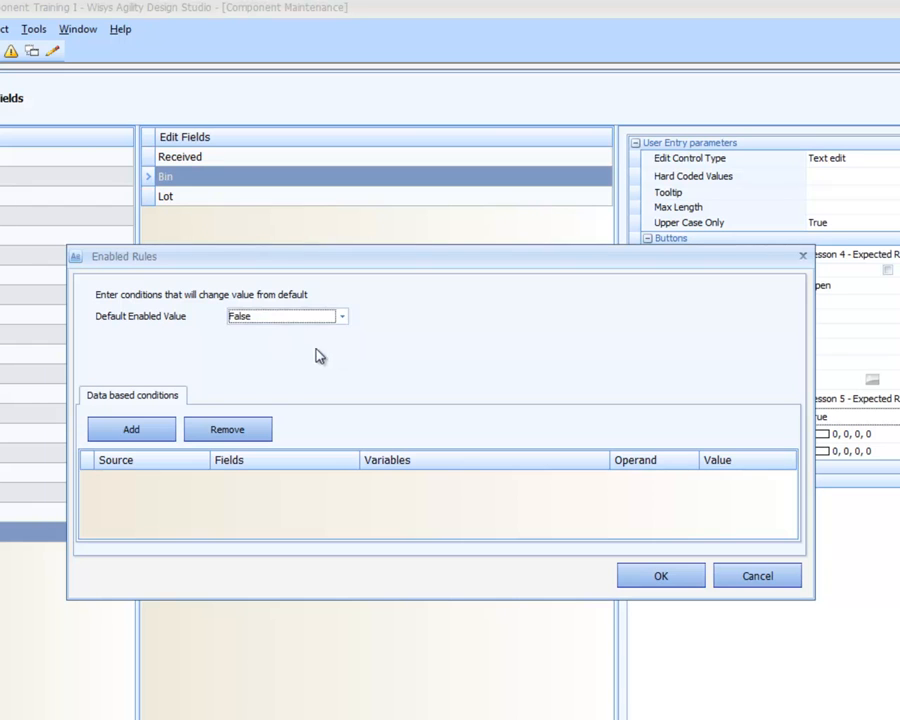
# - Add a View condition to the Bin field's enabled rules where mult_bin_fg = Y, and accept the rules
pyautogui.click(155, 431)
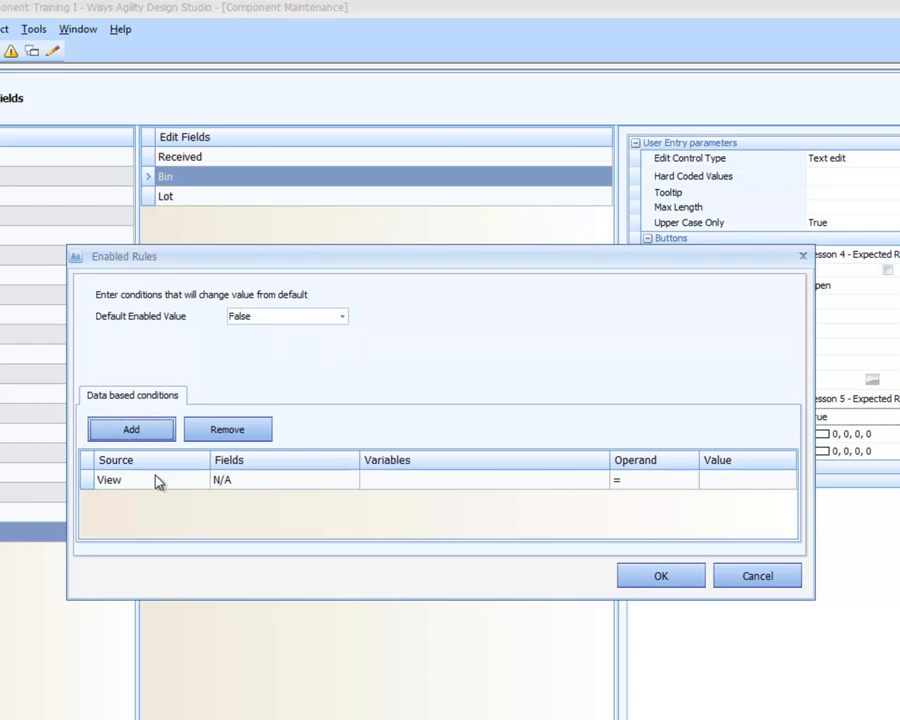
pyautogui.click(240, 482)
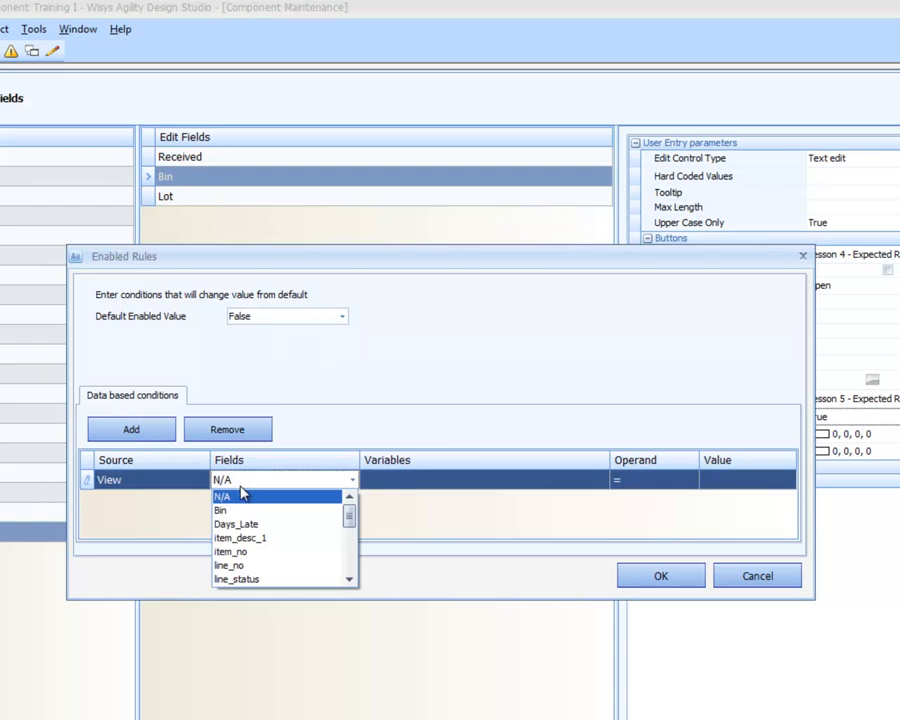
pyautogui.scroll(-2, 246, 513)
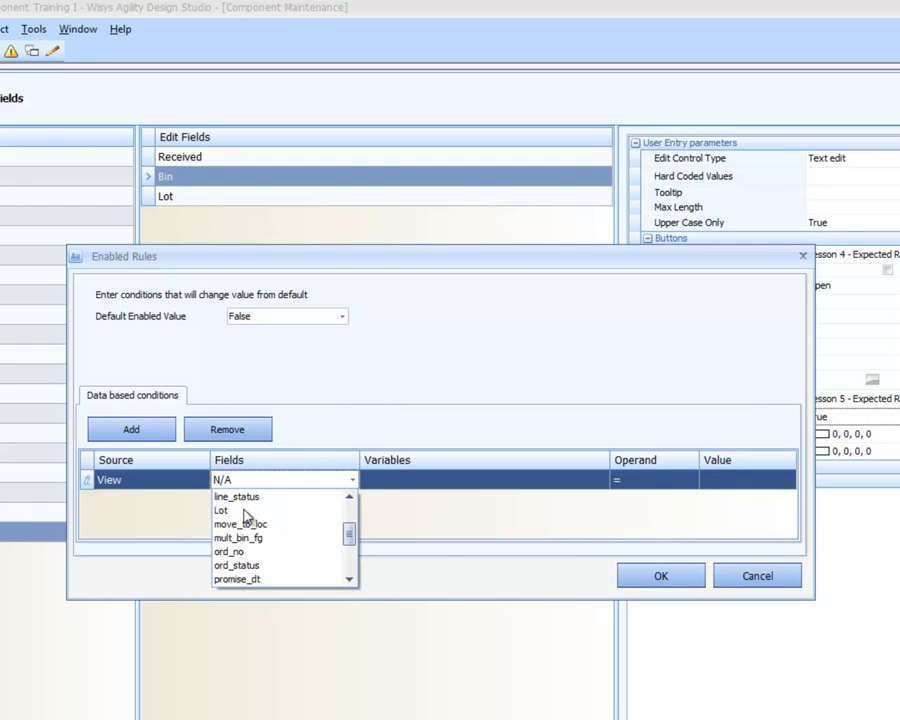
pyautogui.scroll(-3, 246, 513)
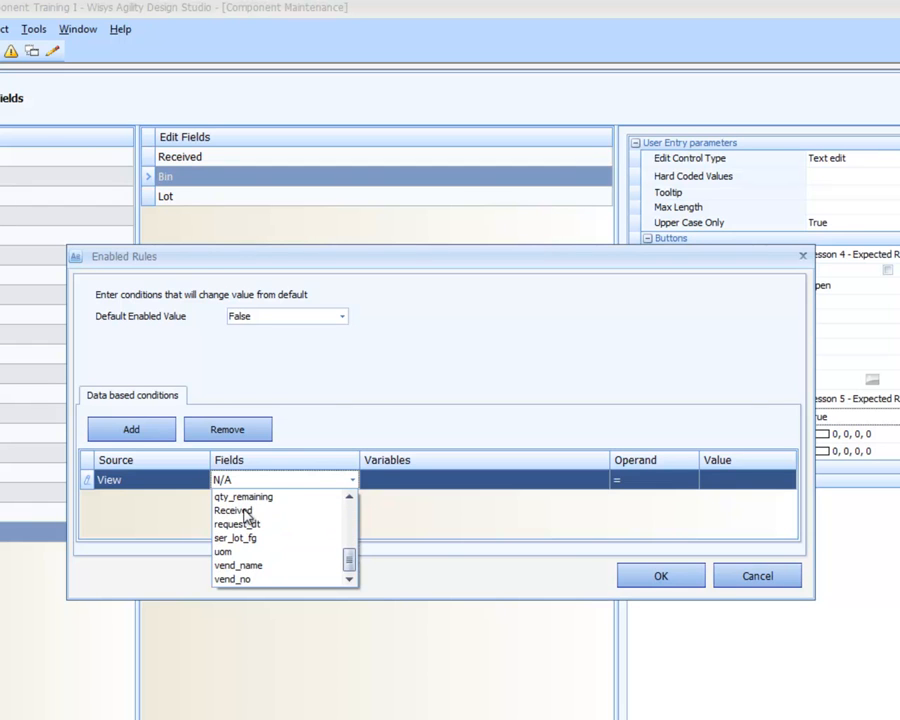
pyautogui.scroll(3, 241, 514)
pyautogui.scroll(-1, 241, 514)
pyautogui.scroll(1, 241, 514)
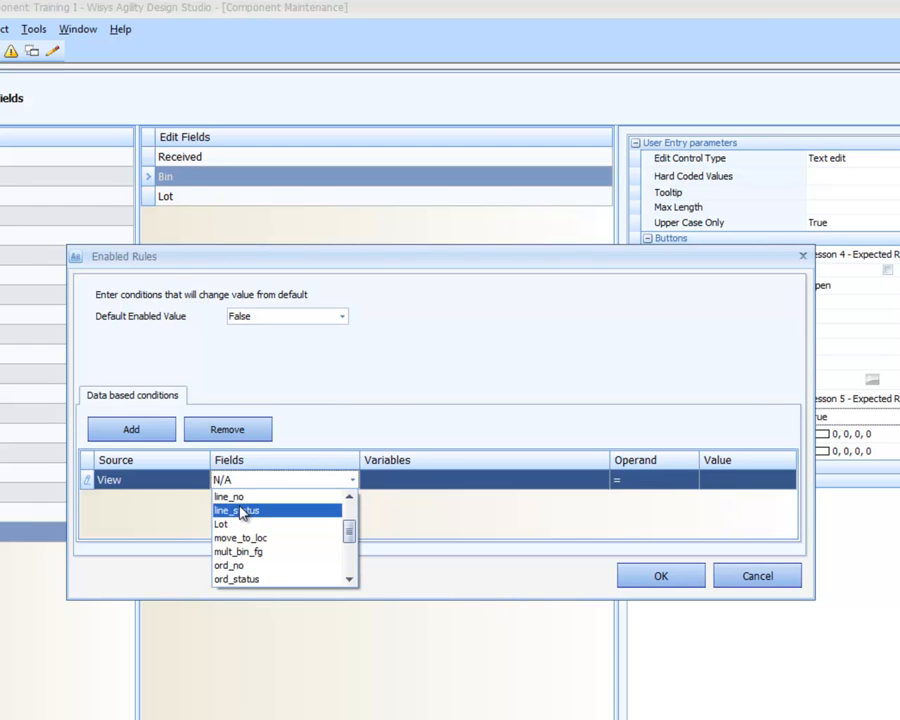
pyautogui.click(262, 551)
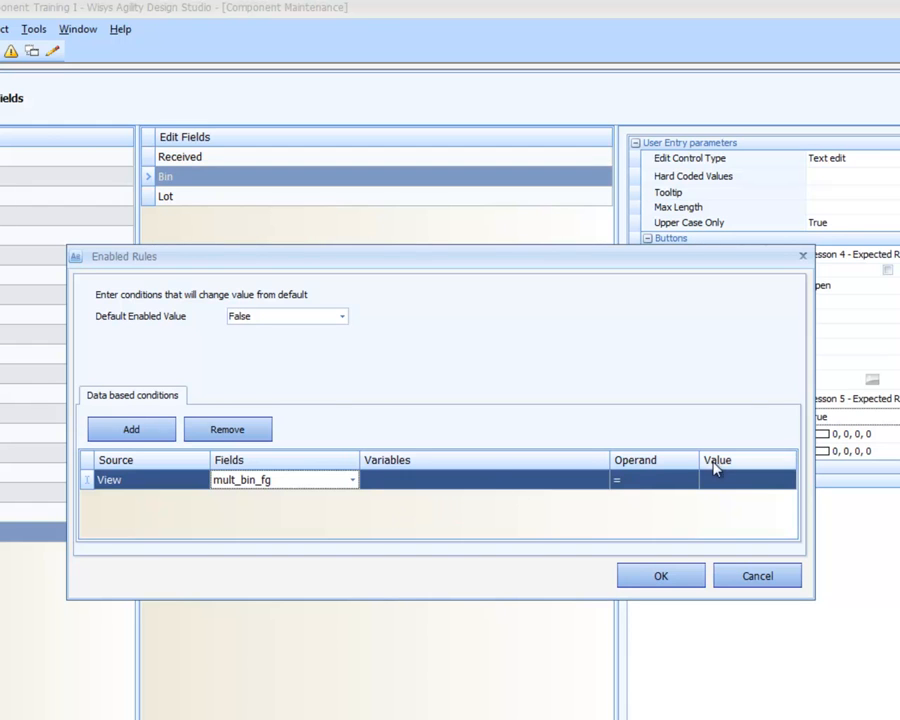
pyautogui.click(752, 478)
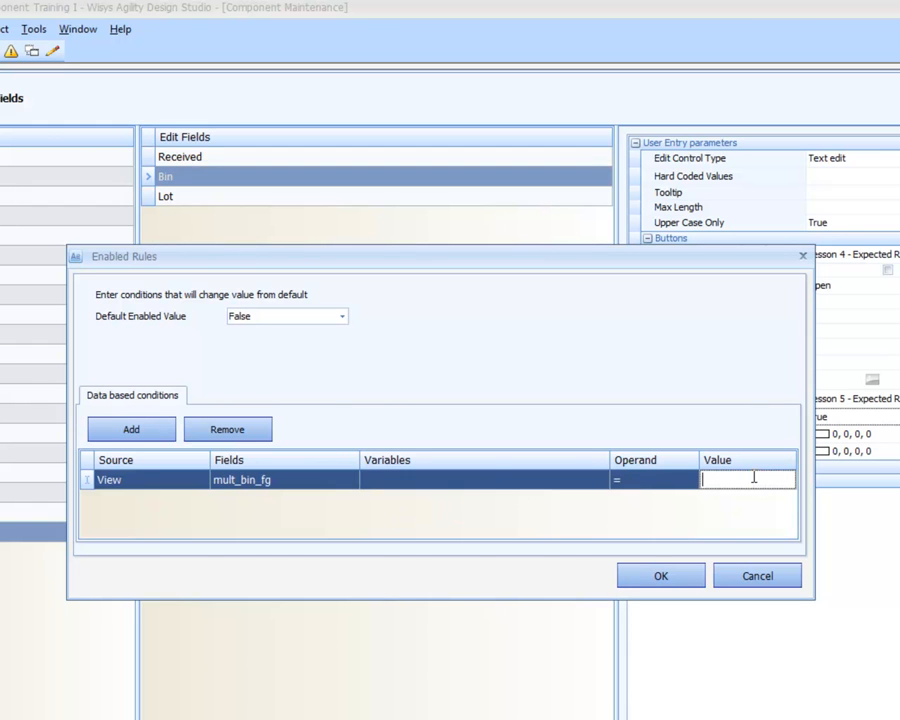
pyautogui.write('Y')
pyautogui.click(663, 577)
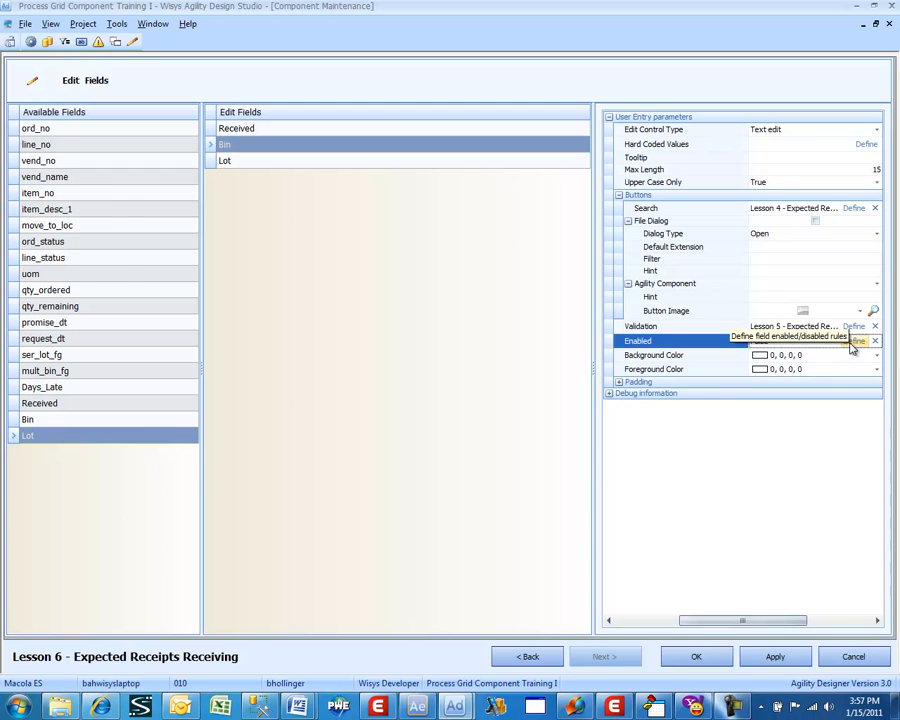
pyautogui.click(853, 341)
pyautogui.click(620, 469)
# - Open the Lot field's enabled rules and set the default enabled value to False
pyautogui.click(287, 163)
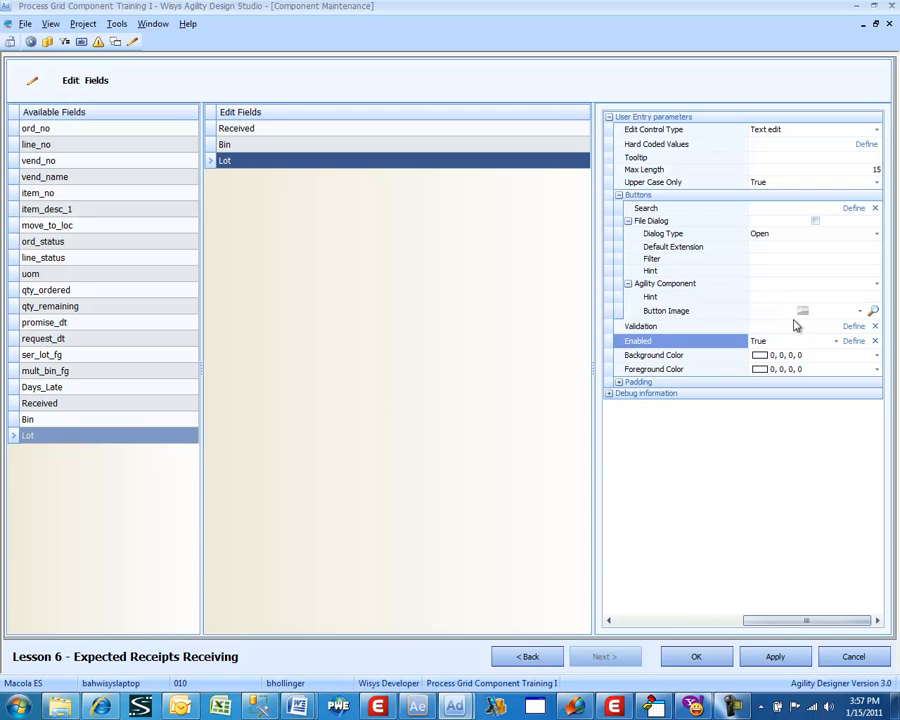
pyautogui.click(852, 342)
pyautogui.click(281, 328)
pyautogui.click(278, 350)
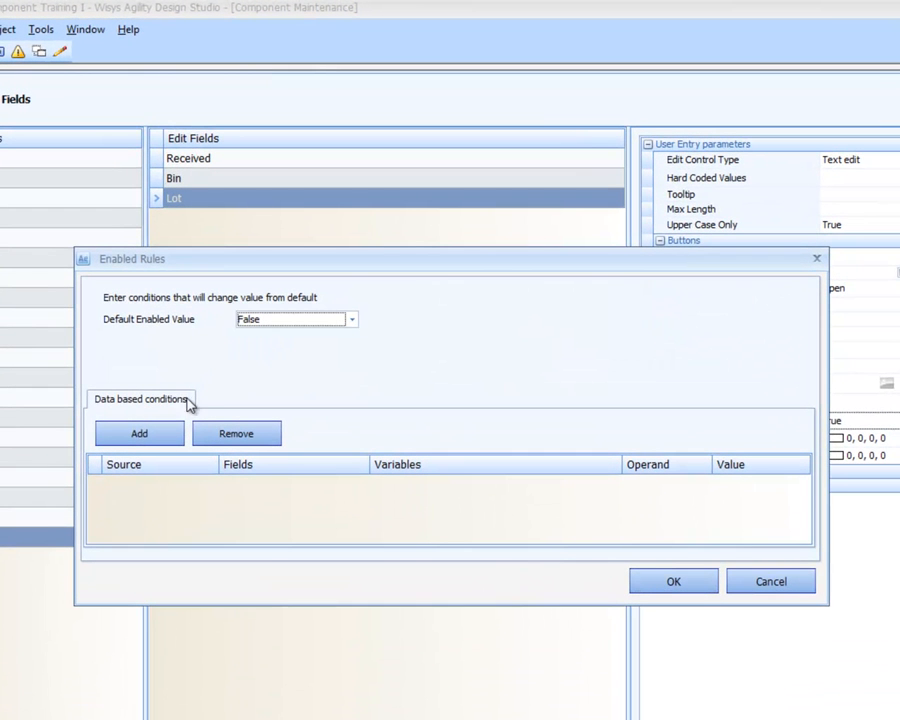
# - Add a View condition to the Lot field's enabled rules where ser_lot_fg = L, and accept the rules
pyautogui.click(151, 445)
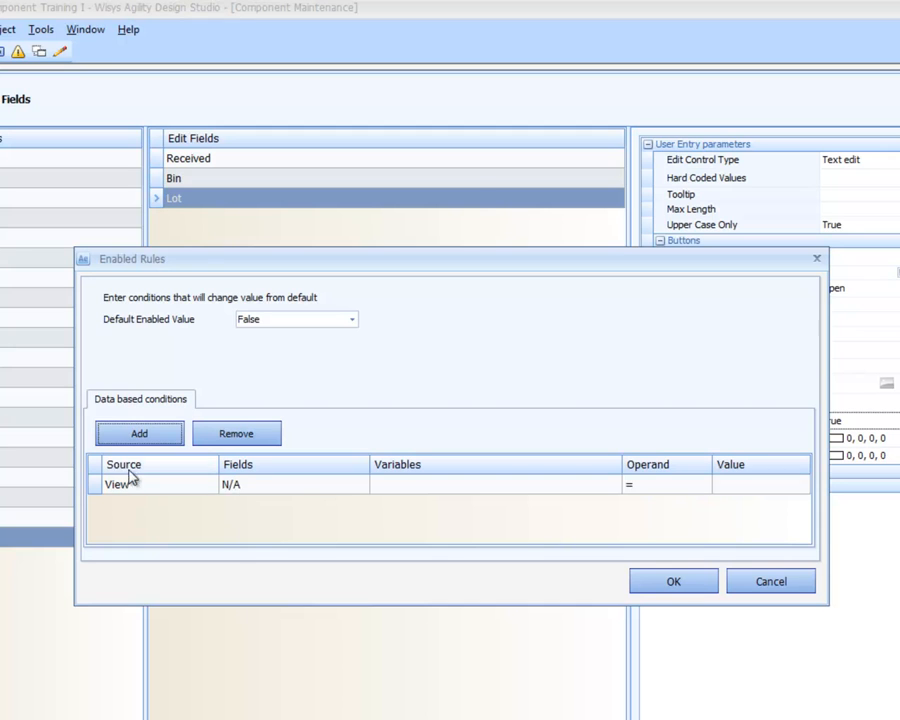
pyautogui.click(301, 489)
pyautogui.scroll(-3, 301, 491)
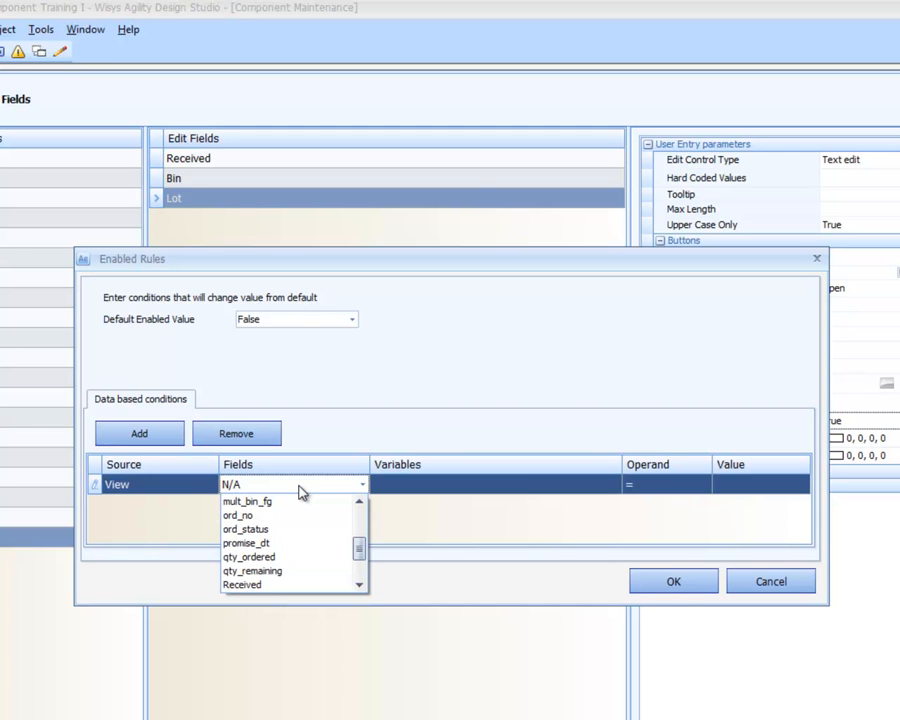
pyautogui.scroll(-1, 297, 520)
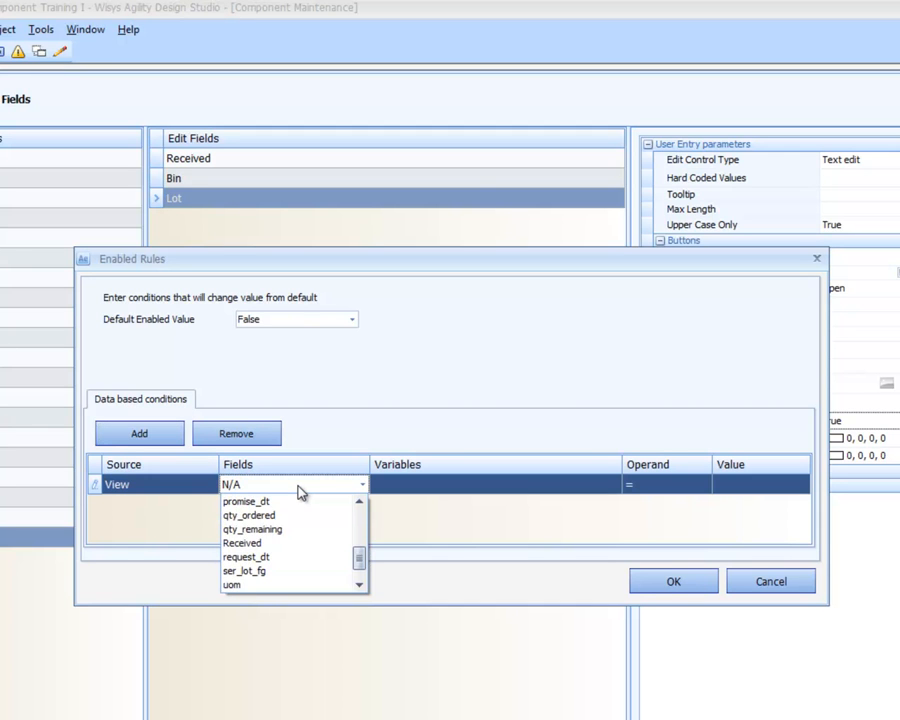
pyautogui.click(299, 569)
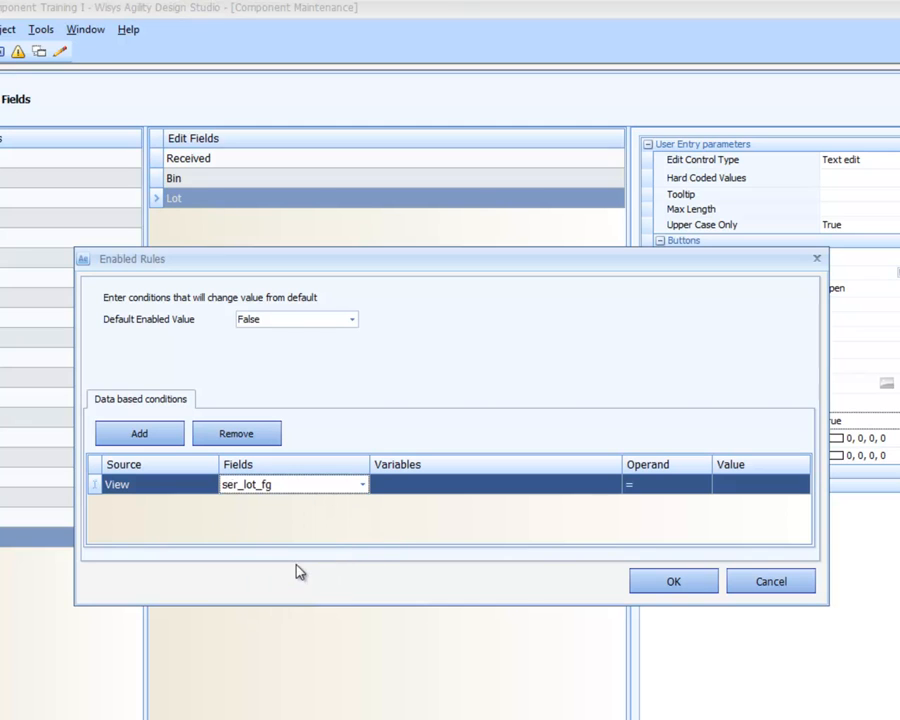
pyautogui.click(742, 487)
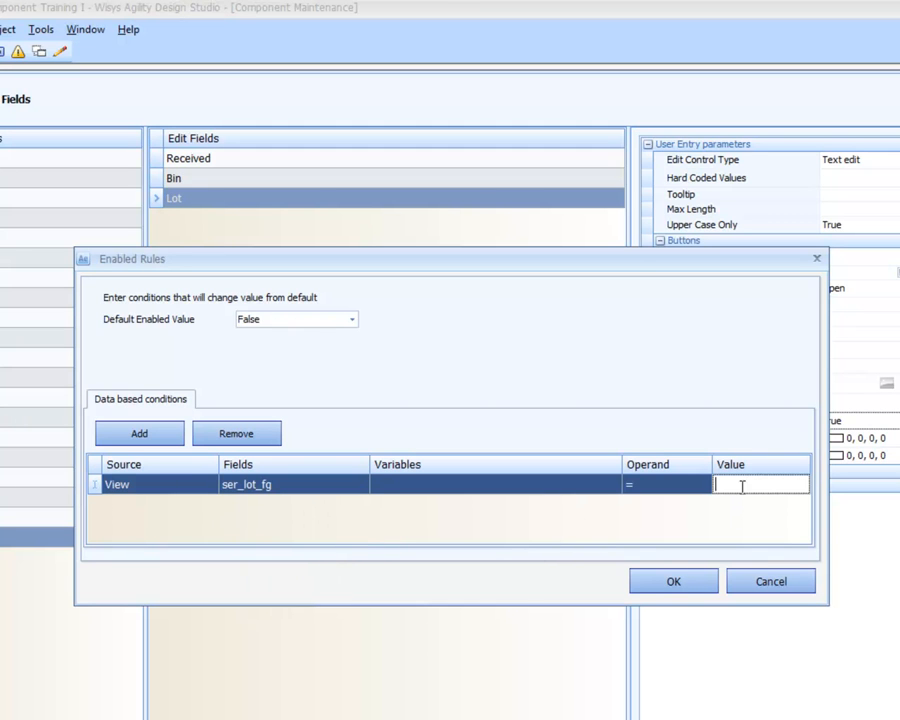
pyautogui.write('L')
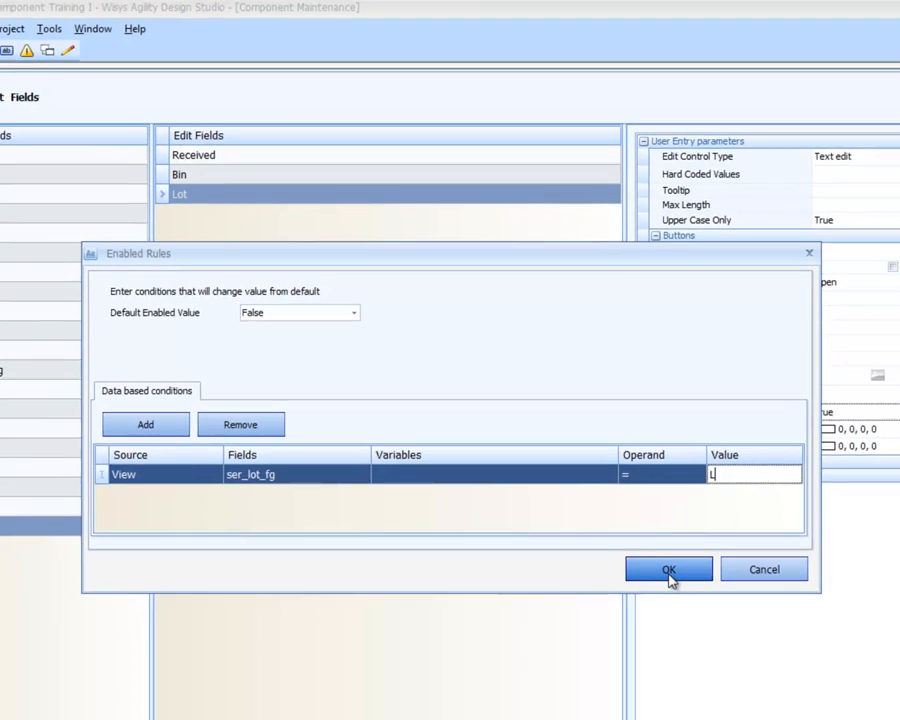
pyautogui.click(673, 583)
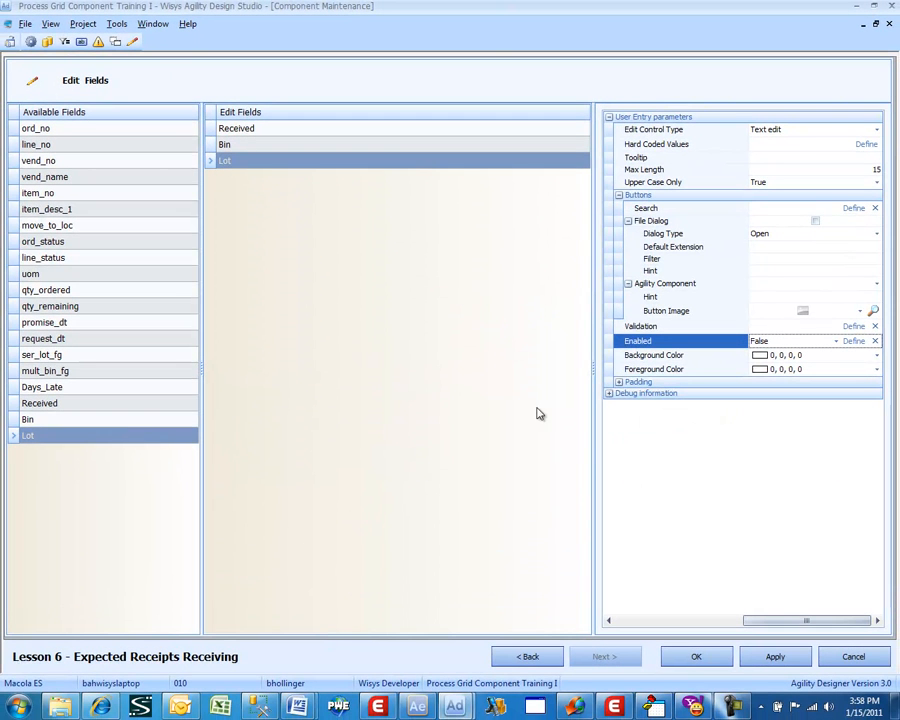
# - Save the component, then preview Lesson 6 - Expected Receipts Receiving with the default filter ranges applied
pyautogui.click(678, 664)
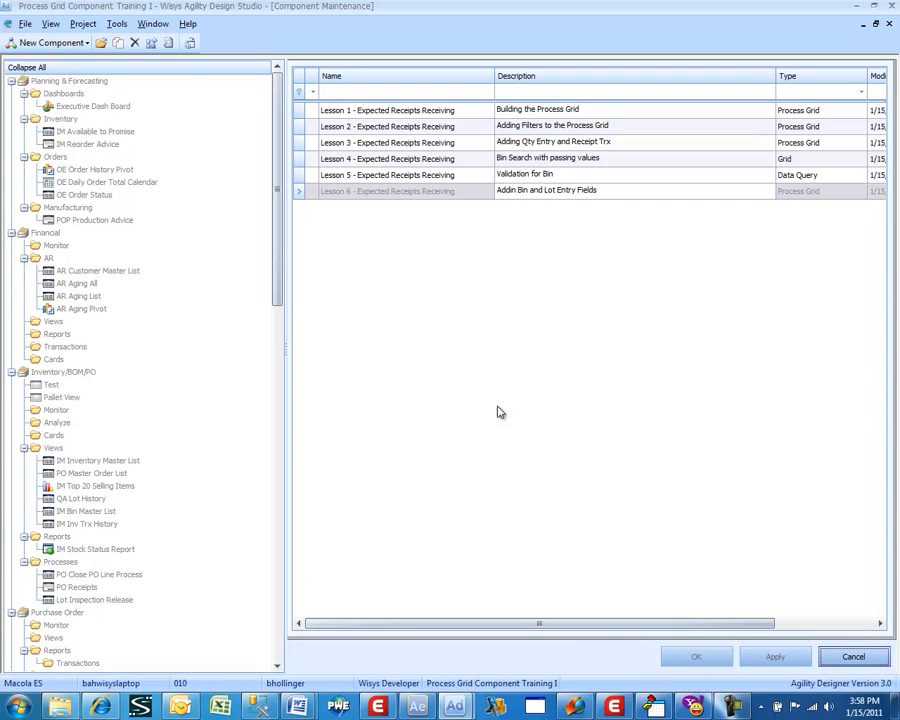
pyautogui.click(410, 194)
pyautogui.rightClick(409, 196)
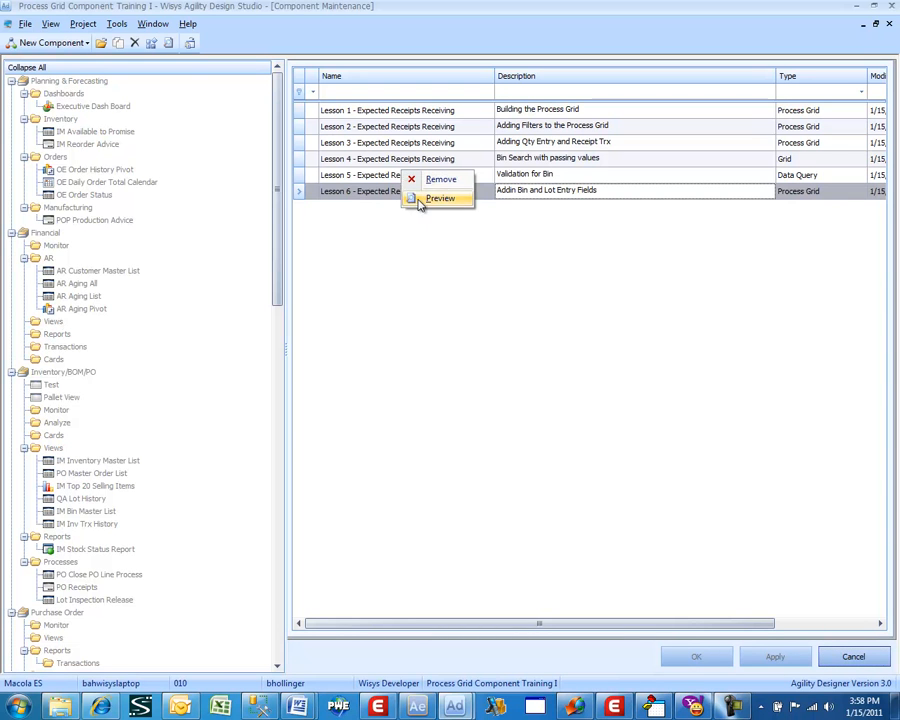
pyautogui.click(418, 199)
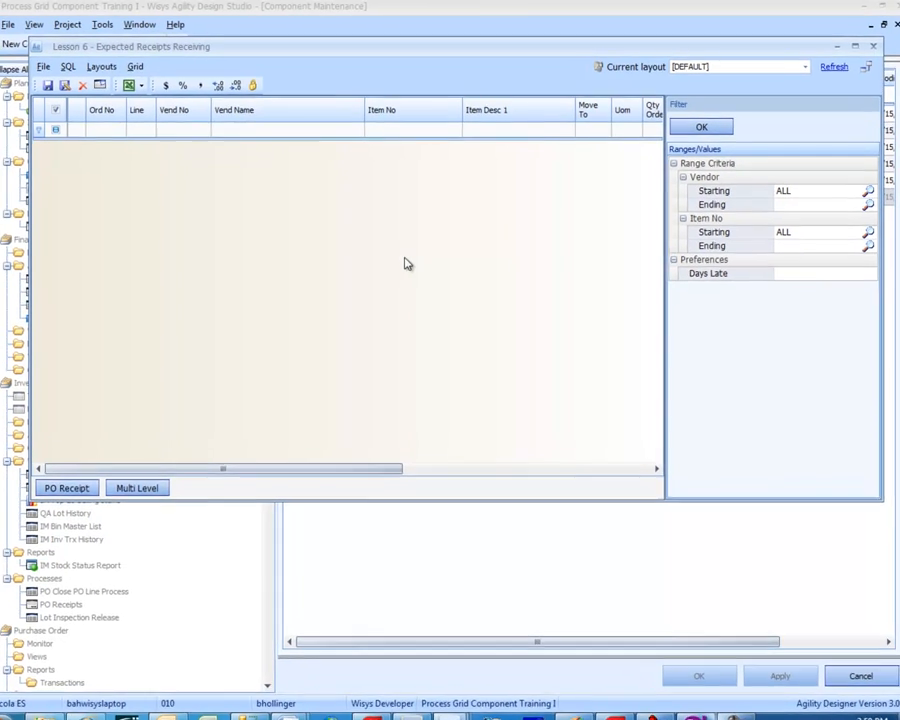
pyautogui.click(690, 123)
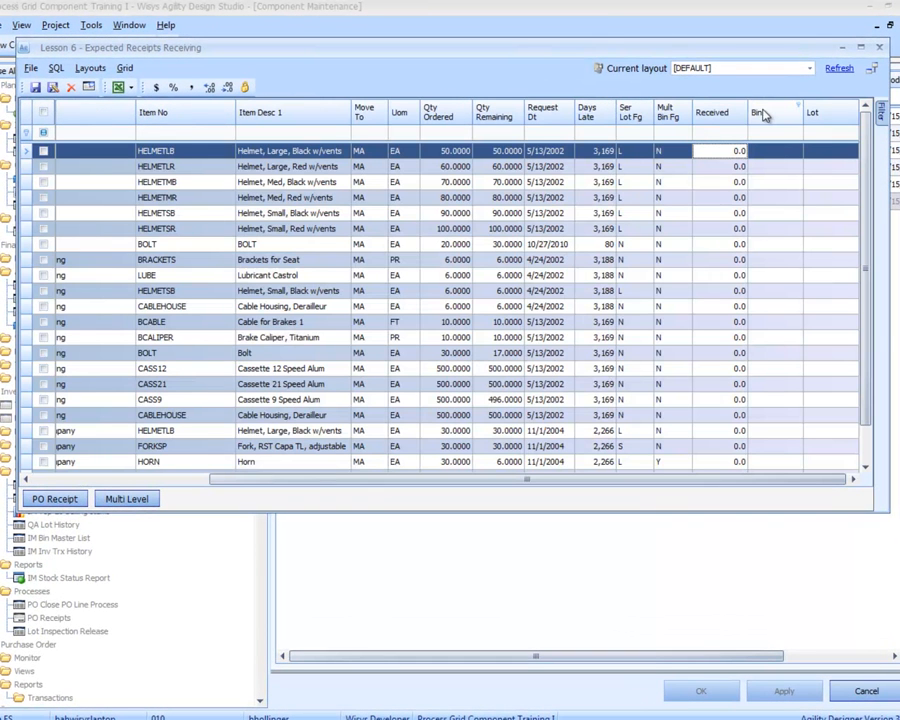
# - Move the Received, Bin and Lot columns of the preview grid between Uom and Qty Ordered
pyautogui.moveTo(708, 116); pyautogui.dragTo(438, 126)
pyautogui.moveTo(722, 114); pyautogui.dragTo(480, 120)
pyautogui.moveTo(812, 113); pyautogui.dragTo(540, 116)
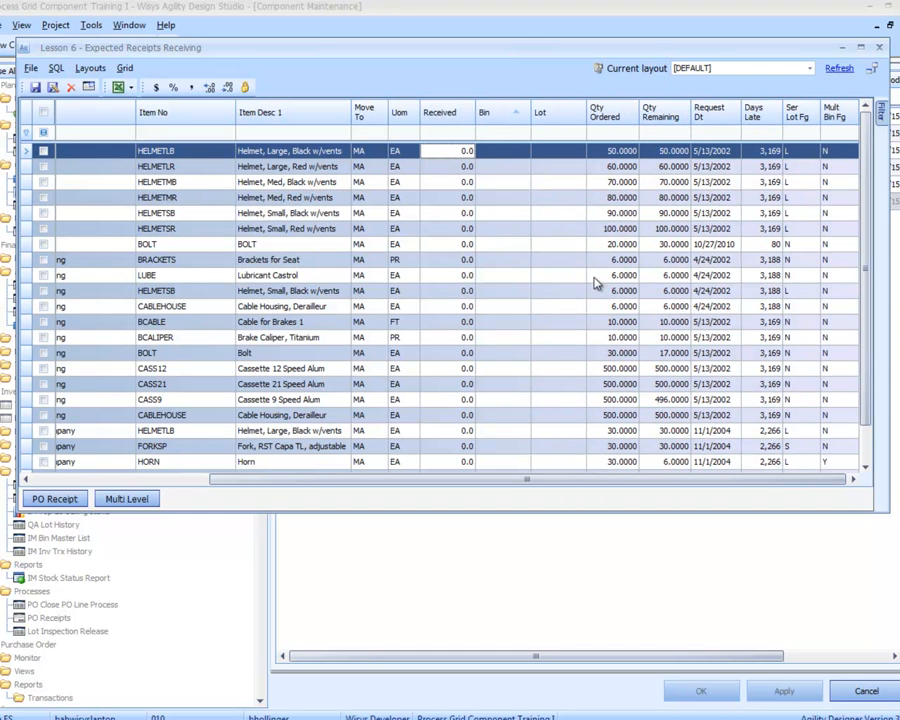
pyautogui.click(496, 181)
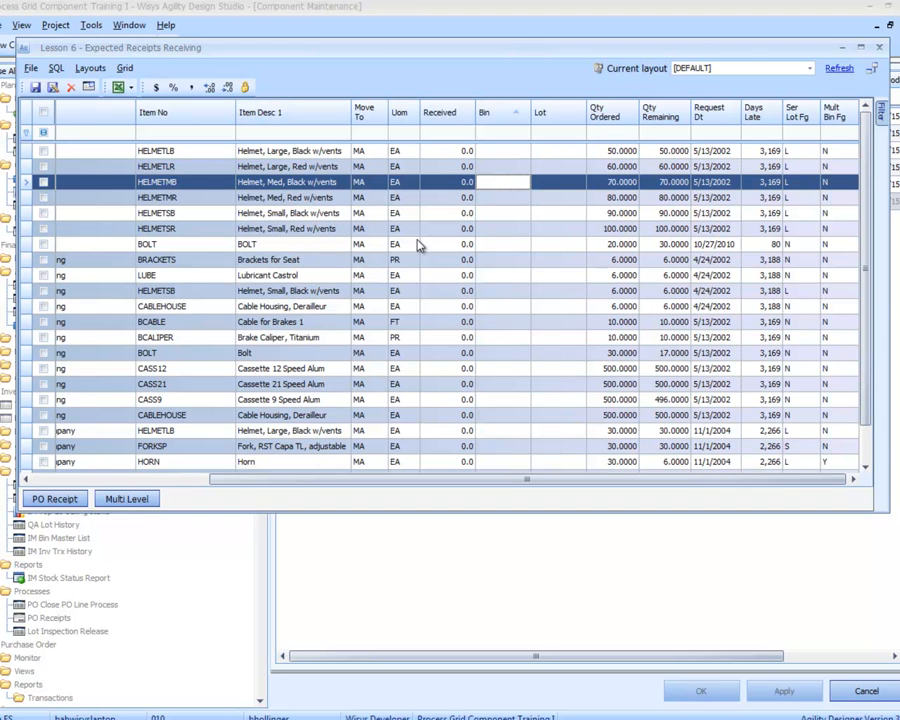
# - Sort the preview grid by Ord No in descending order
pyautogui.moveTo(249, 480); pyautogui.dragTo(75, 480)
pyautogui.moveTo(2, 480); pyautogui.dragTo(2, 470)
pyautogui.click(178, 482)
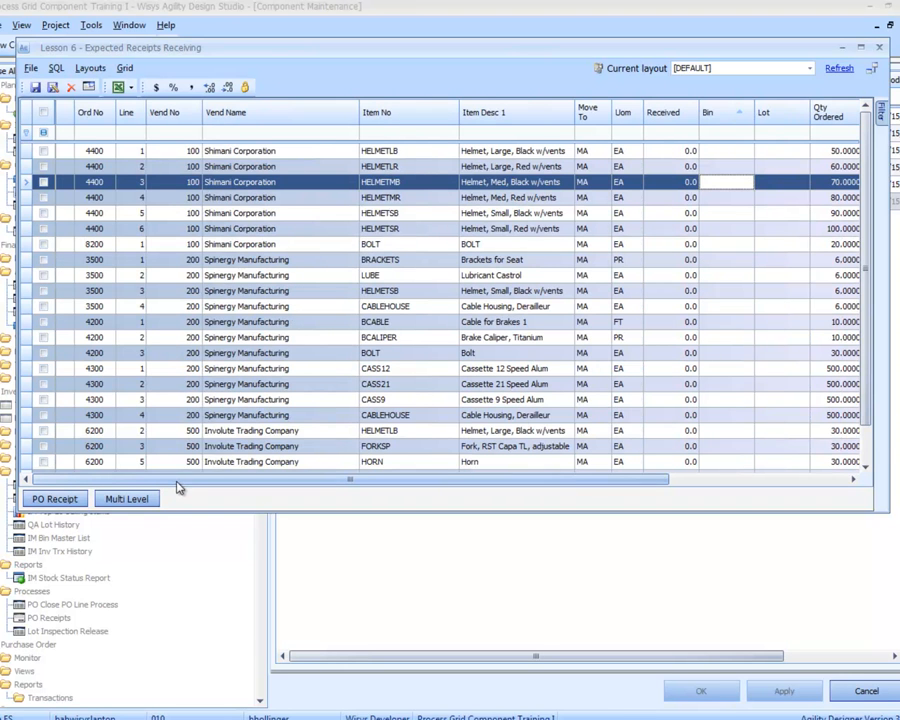
pyautogui.click(90, 117)
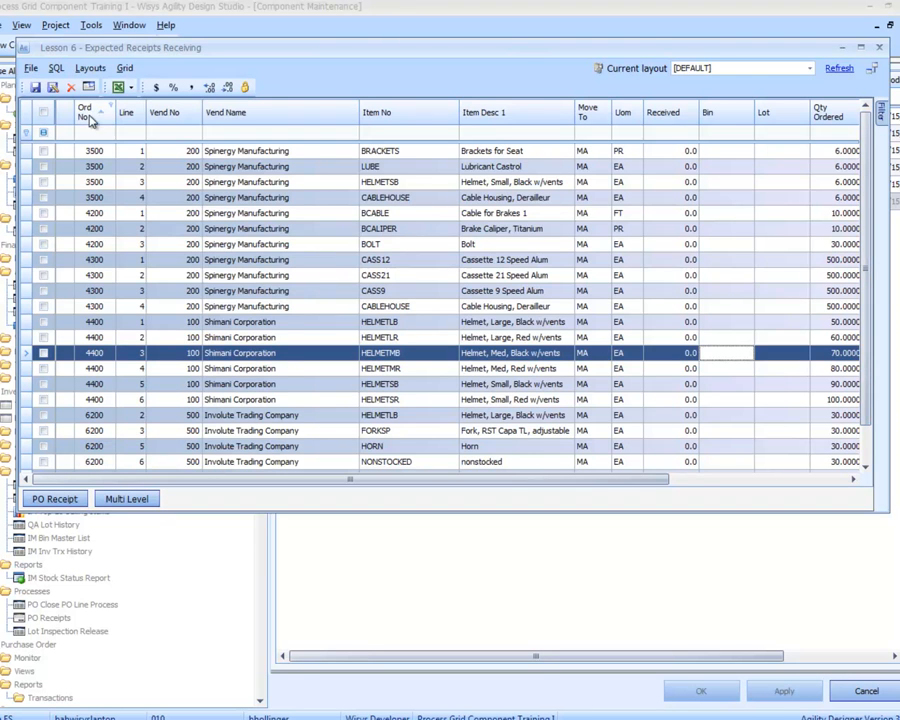
pyautogui.click(90, 117)
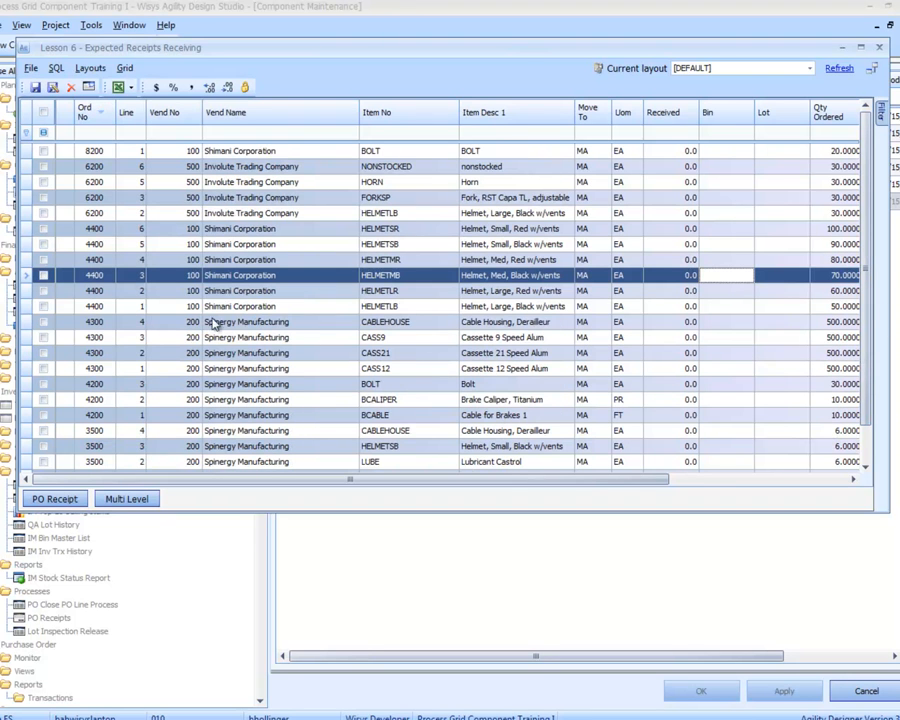
# - Look up bin 100 with the bin search and assign it to the HORN line from Involute Trading Company
pyautogui.click(118, 168)
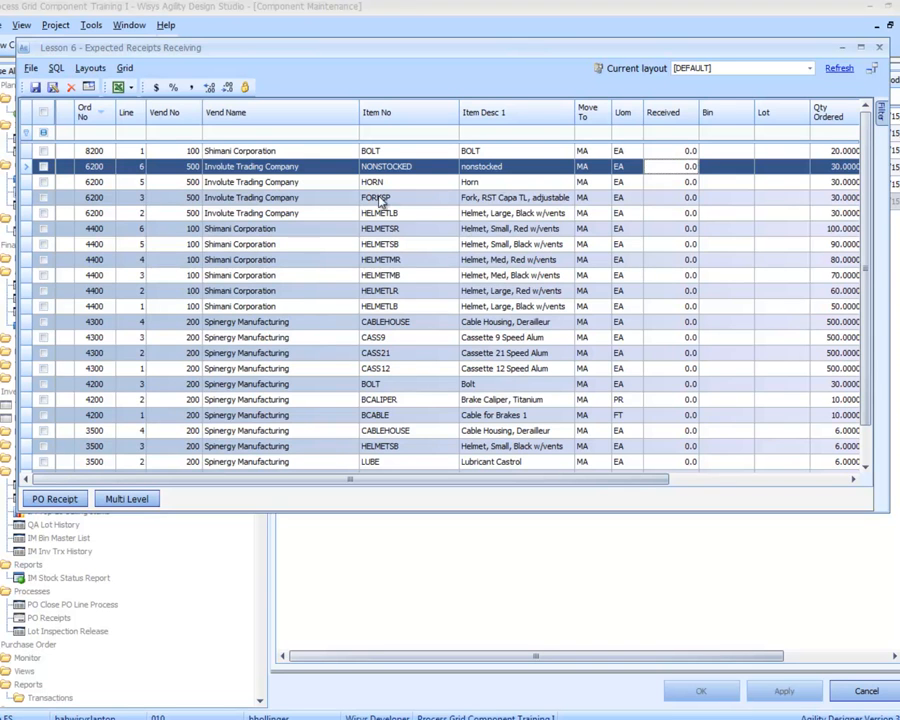
pyautogui.click(710, 180)
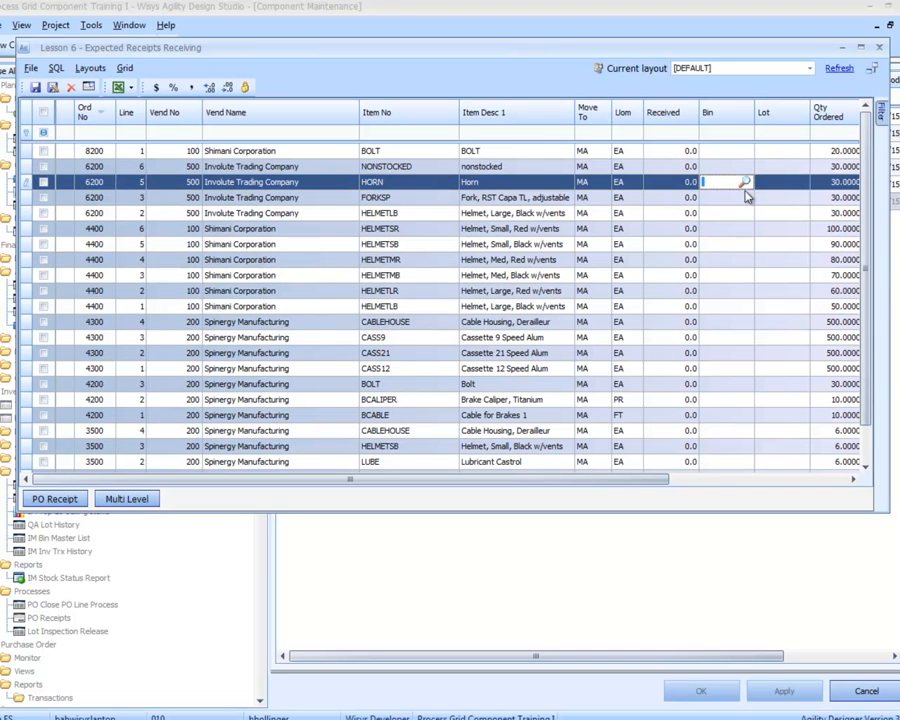
pyautogui.click(762, 186)
pyautogui.click(738, 183)
pyautogui.click(743, 184)
pyautogui.click(42, 150)
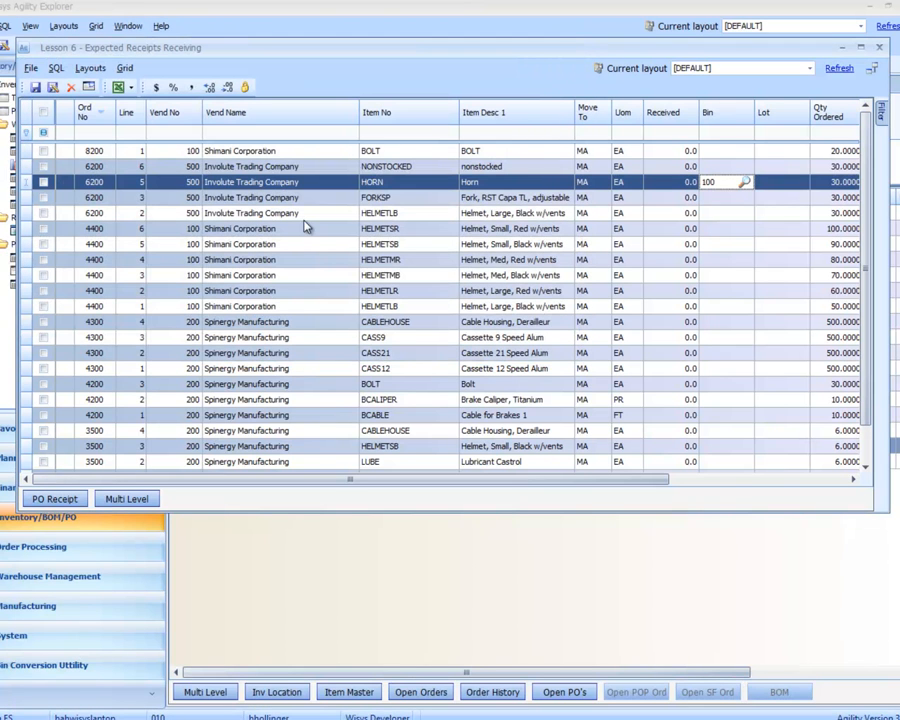
# - Try to enter 999 as the bin on the HORN line to test the bin validation
pyautogui.click(722, 182)
pyautogui.write('999')
pyautogui.press('Return')
pyautogui.press('Tab')
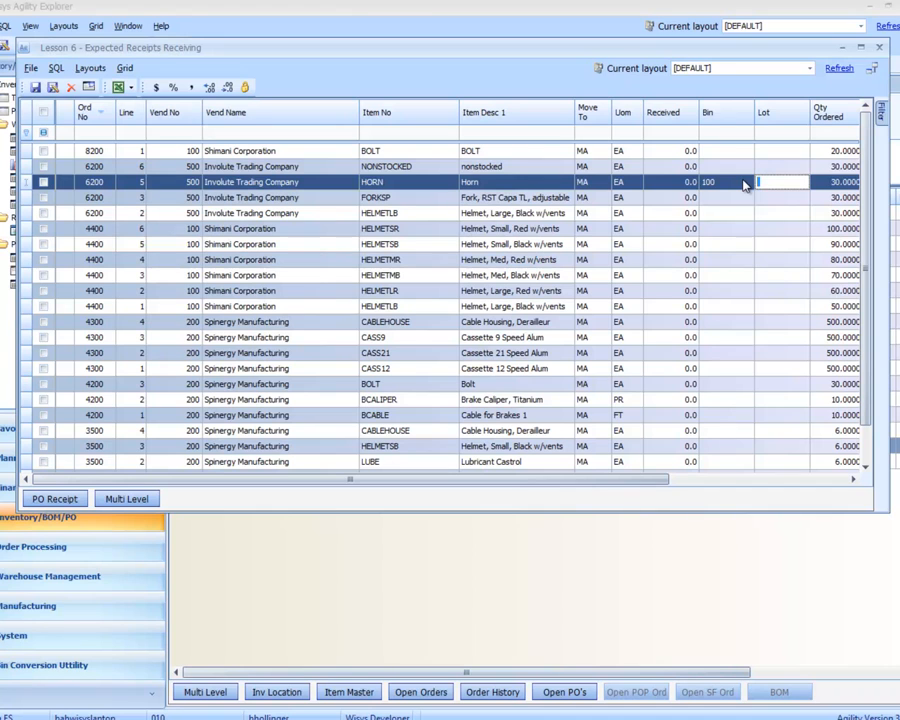
# - Enter SUR-1000-00 as the HORN line's lot, mark the line and run PO Receipt on it
pyautogui.write('SUR-1000-00')
pyautogui.click(44, 182)
pyautogui.rightClick(62, 183)
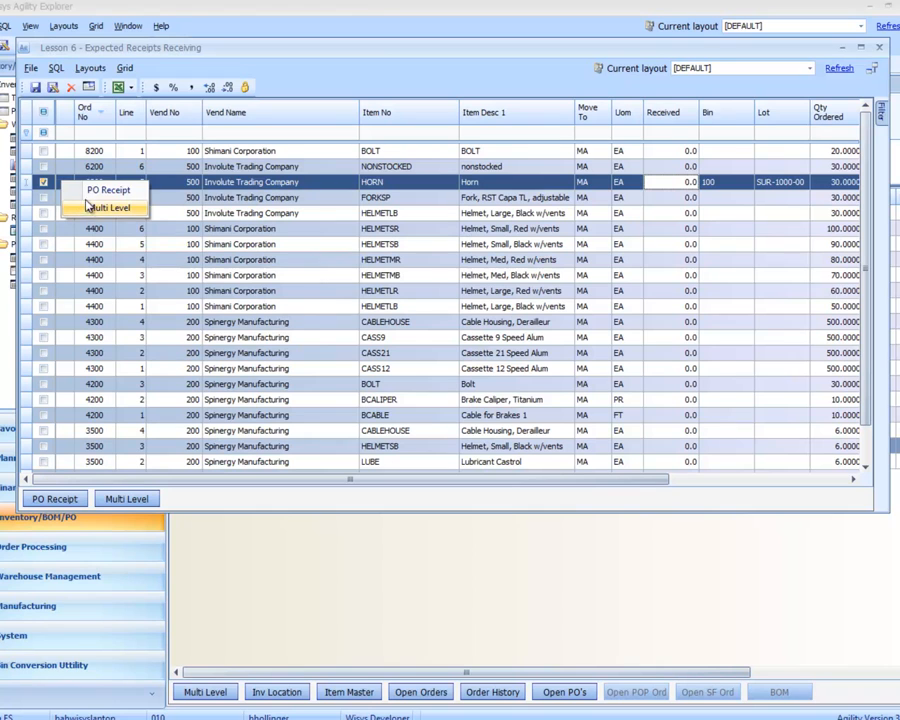
pyautogui.click(92, 190)
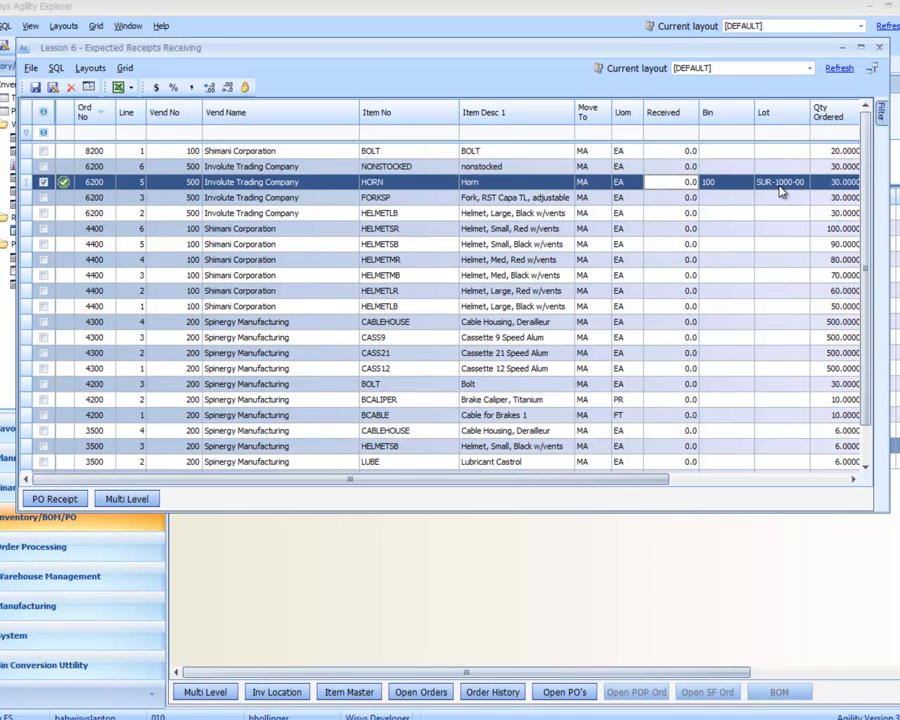
# - Open HORN's Multi Level view, select location MA, and drill through its open POs to the receivers of the line 5 order
pyautogui.click(127, 498)
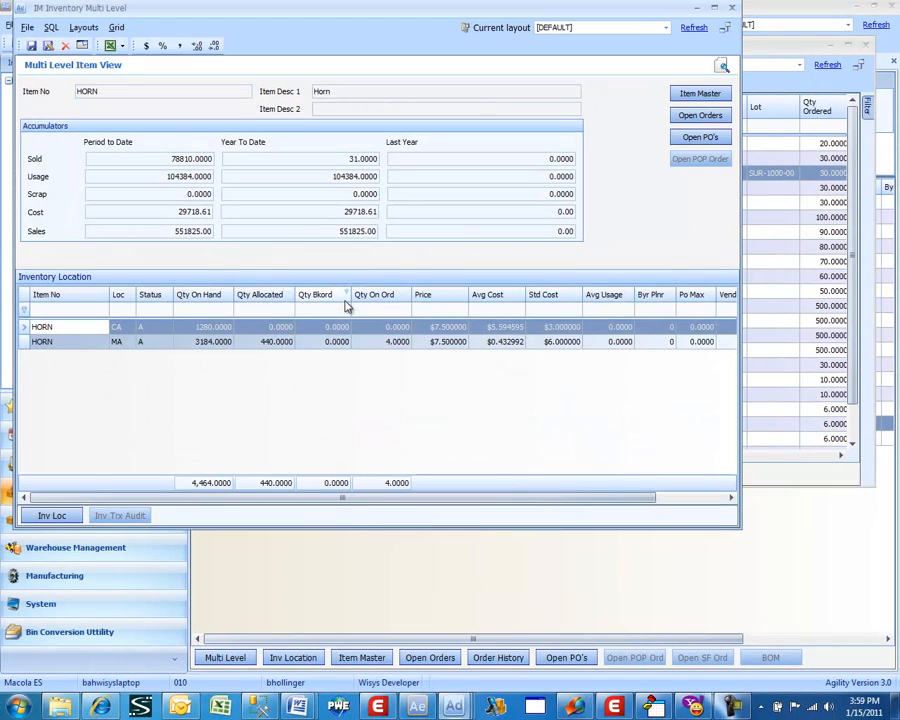
pyautogui.click(145, 343)
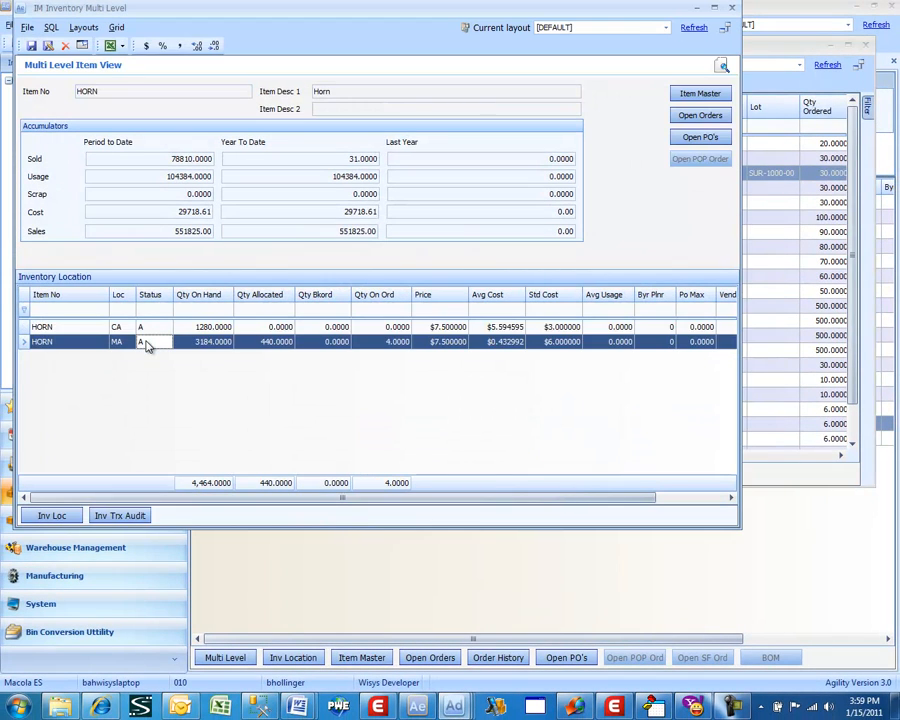
pyautogui.click(700, 137)
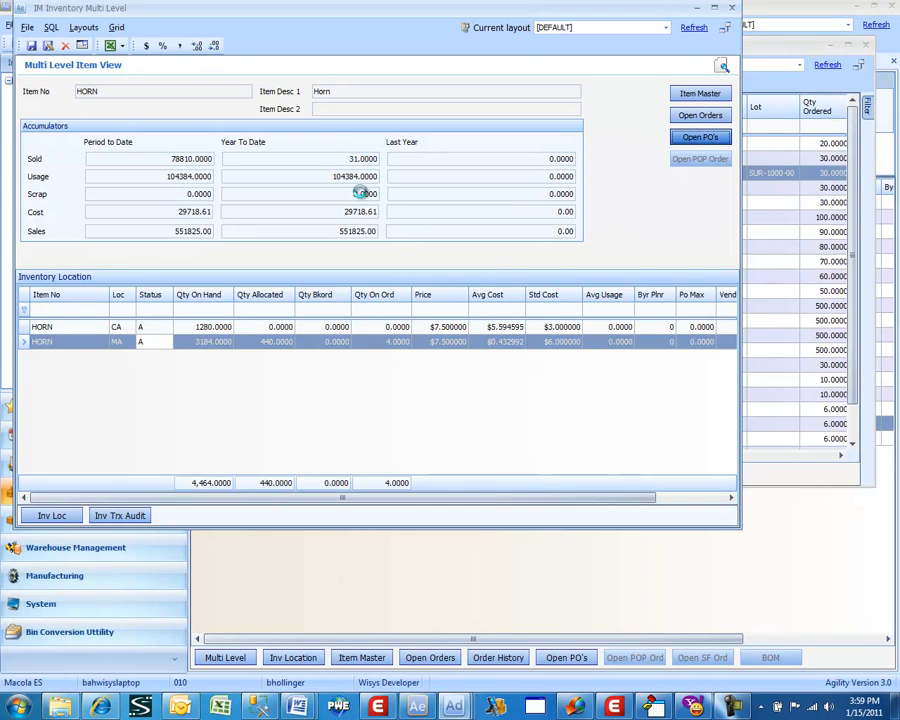
pyautogui.click(44, 123)
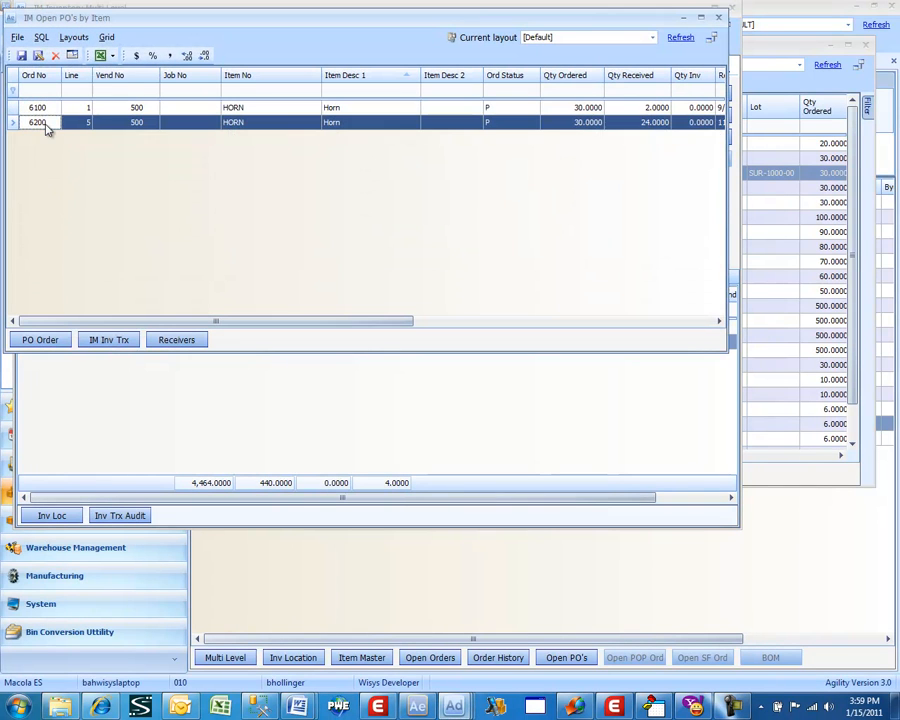
pyautogui.click(180, 340)
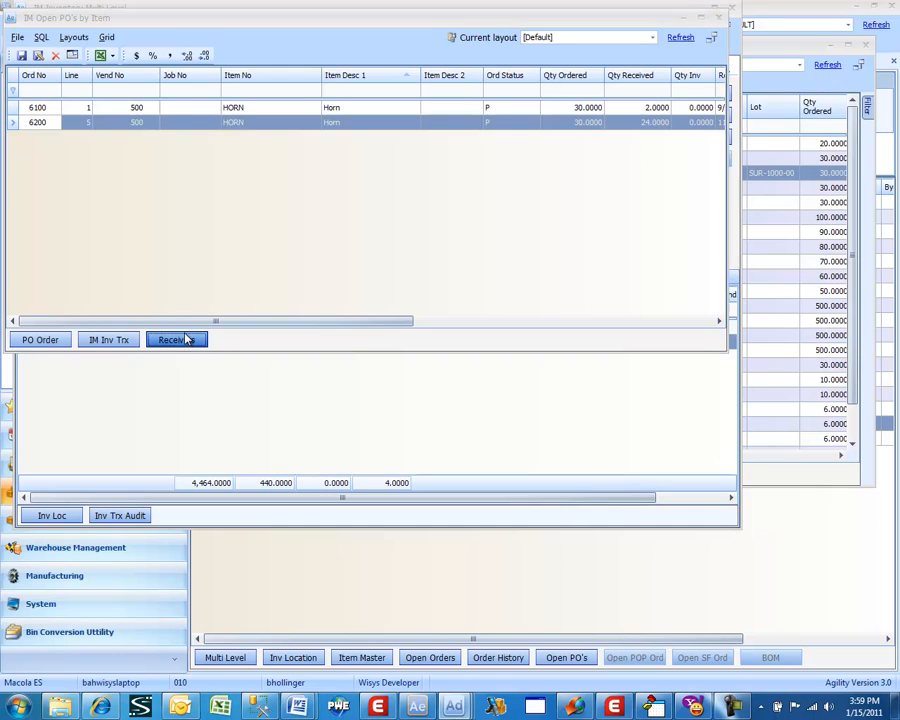
# - Select the last HORN receiver in the list and open its inventory transaction
pyautogui.click(130, 208)
pyautogui.scroll(-1, 130, 210)
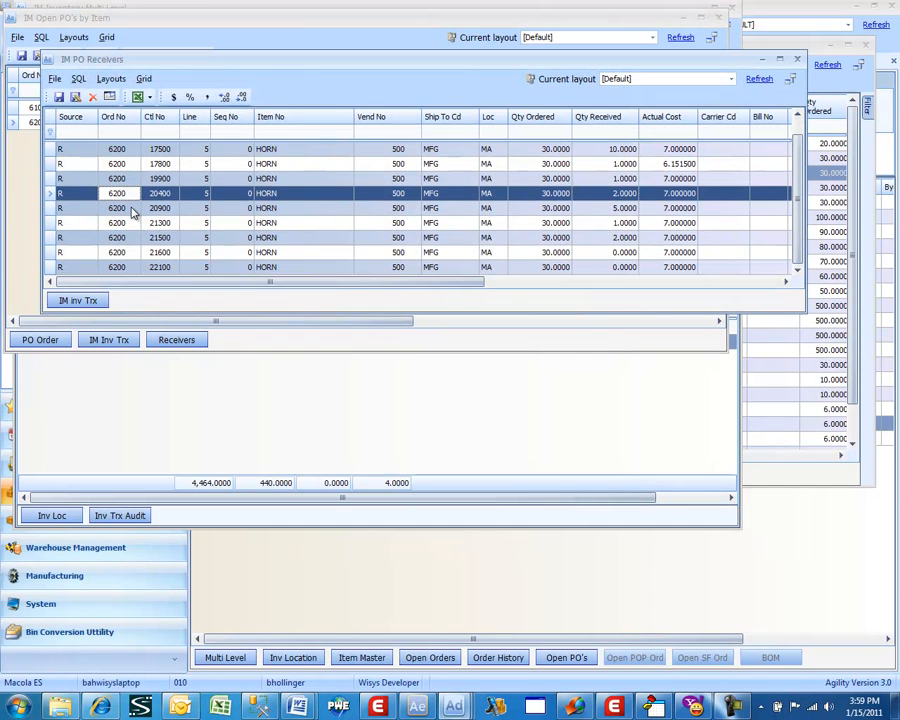
pyautogui.click(164, 269)
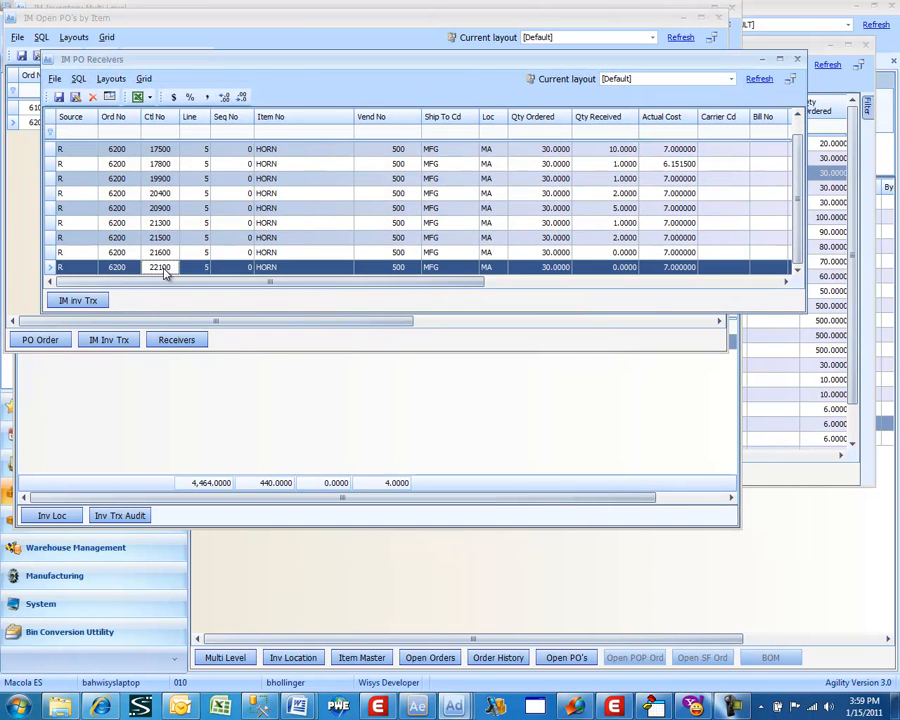
pyautogui.click(100, 299)
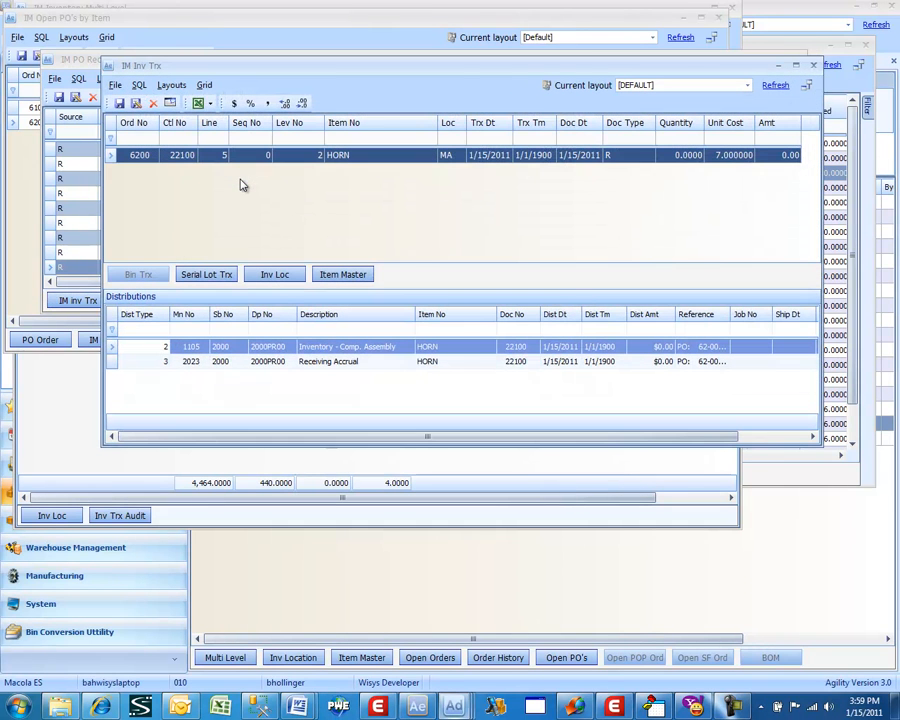
# - Open the transaction's serial/lot details and check the recorded lot and bin numbers
pyautogui.click(207, 273)
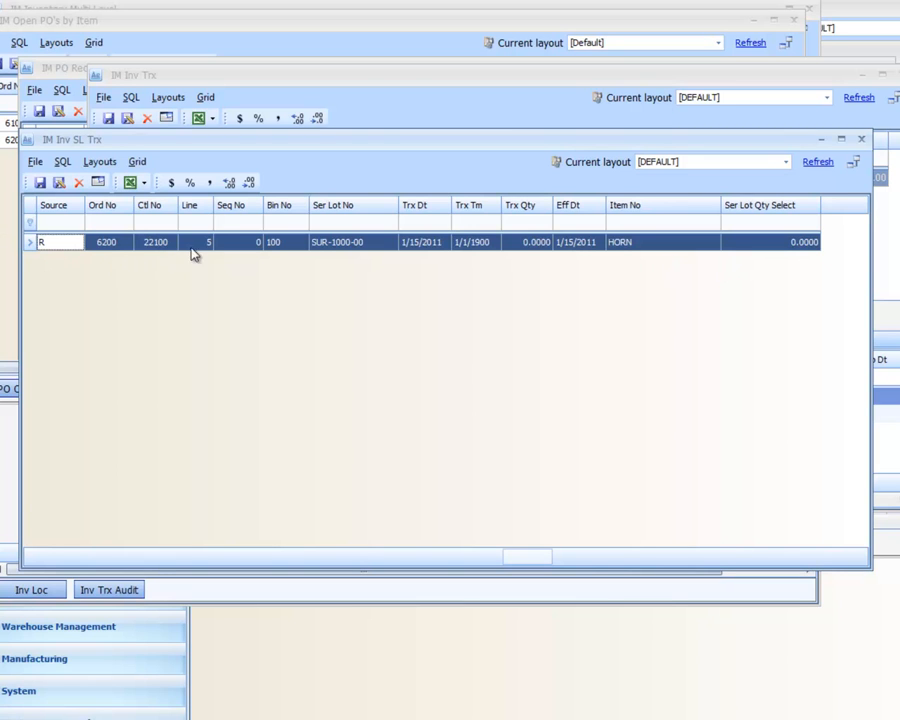
pyautogui.click(324, 245)
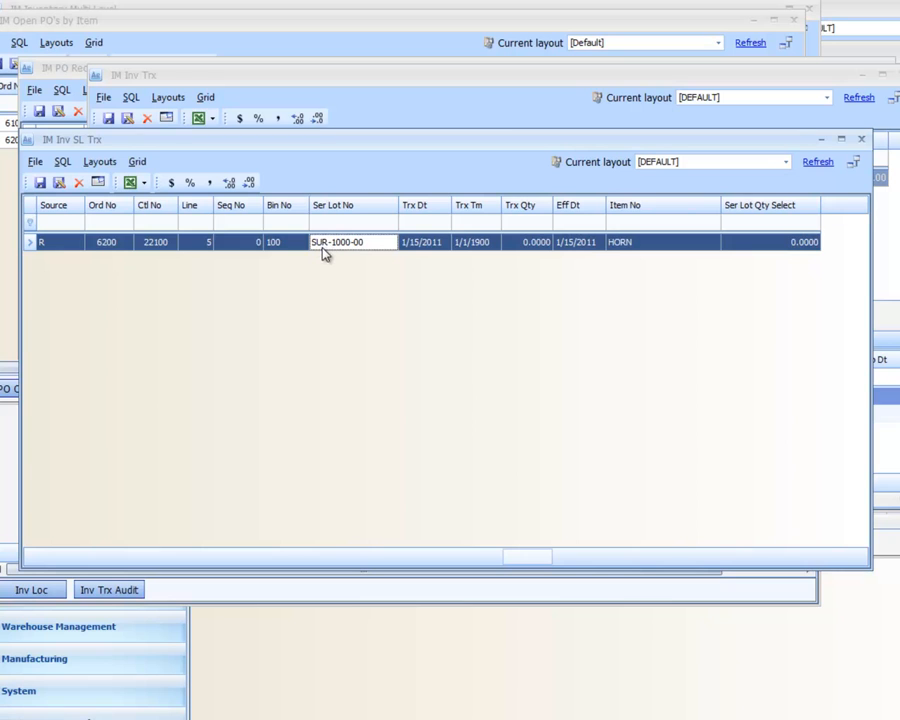
pyautogui.click(296, 247)
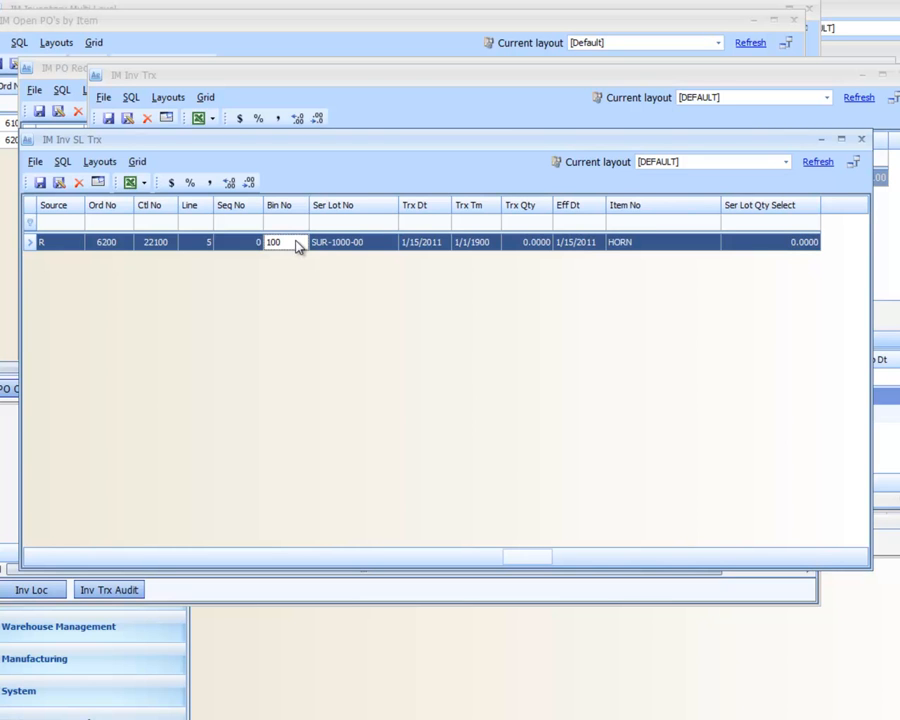